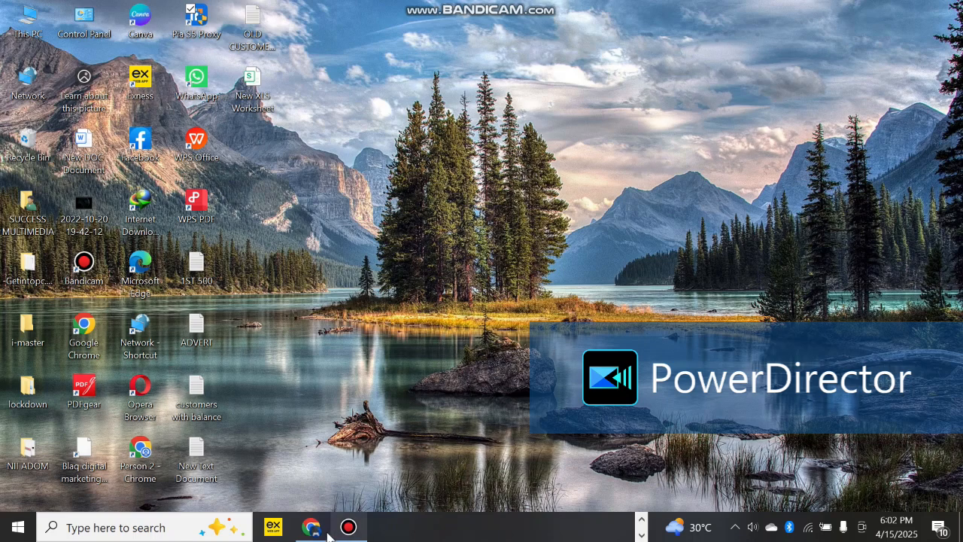
# - Switch to Chrome and open the S5 Proxy Manager download page on the PIA S5 Proxy site
pyautogui.click(311, 527)
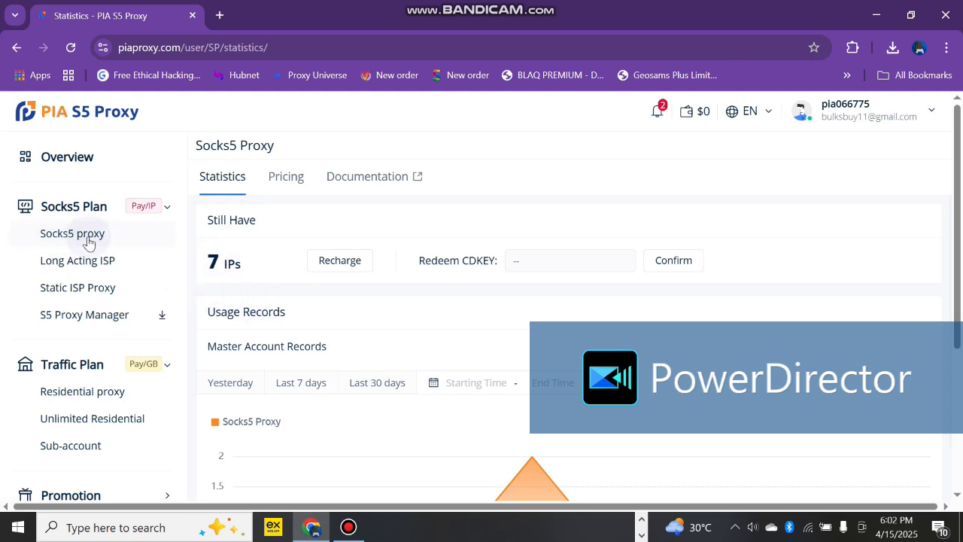
pyautogui.click(89, 262)
pyautogui.click(82, 228)
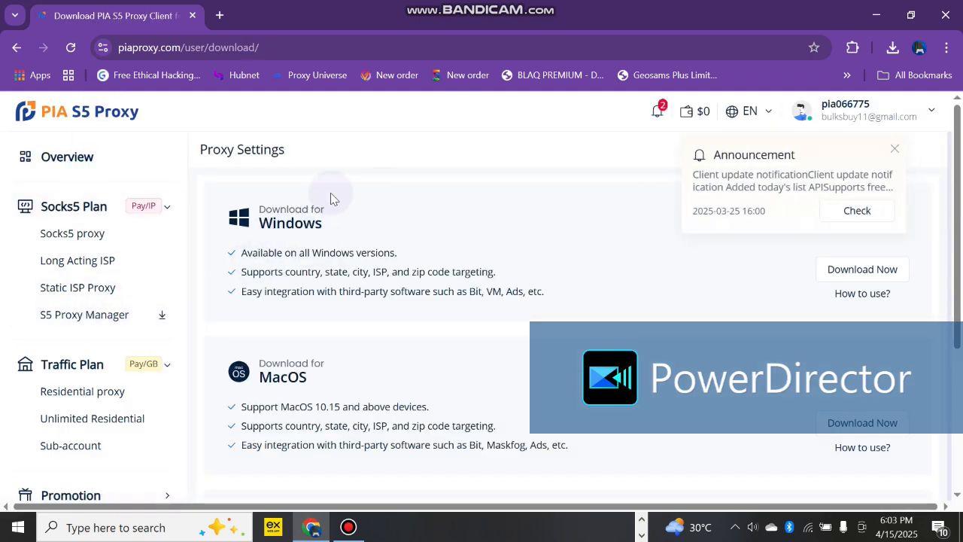
# - Look through the client downloads for each platform and download the Windows version
pyautogui.moveTo(949, 226); pyautogui.dragTo(958, 360)
pyautogui.scroll(3, 604, 314)
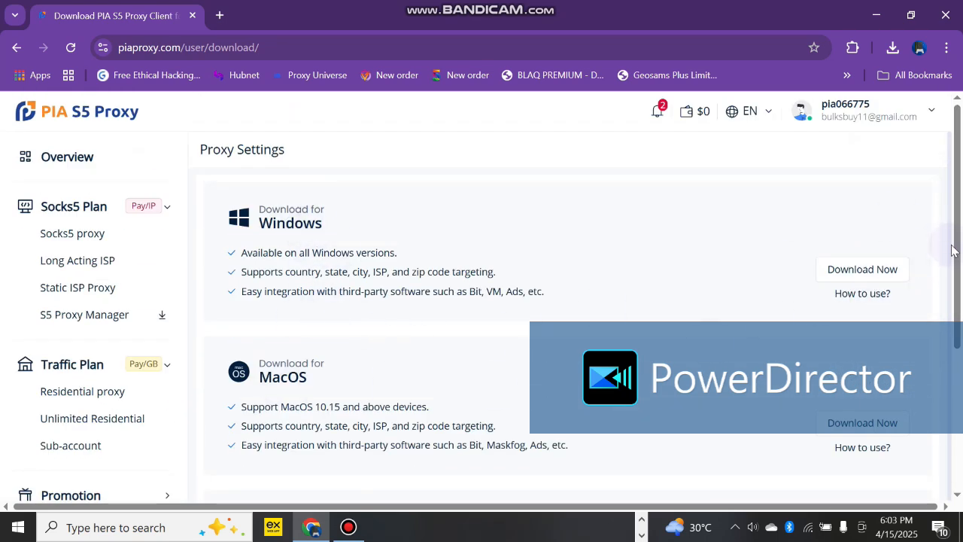
pyautogui.scroll(-1, 962, 368)
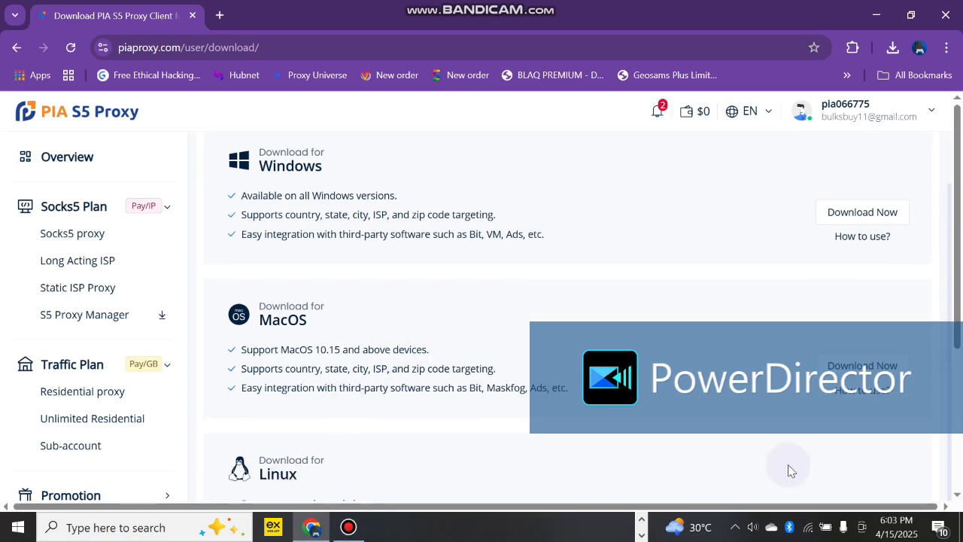
pyautogui.scroll(-3, 958, 337)
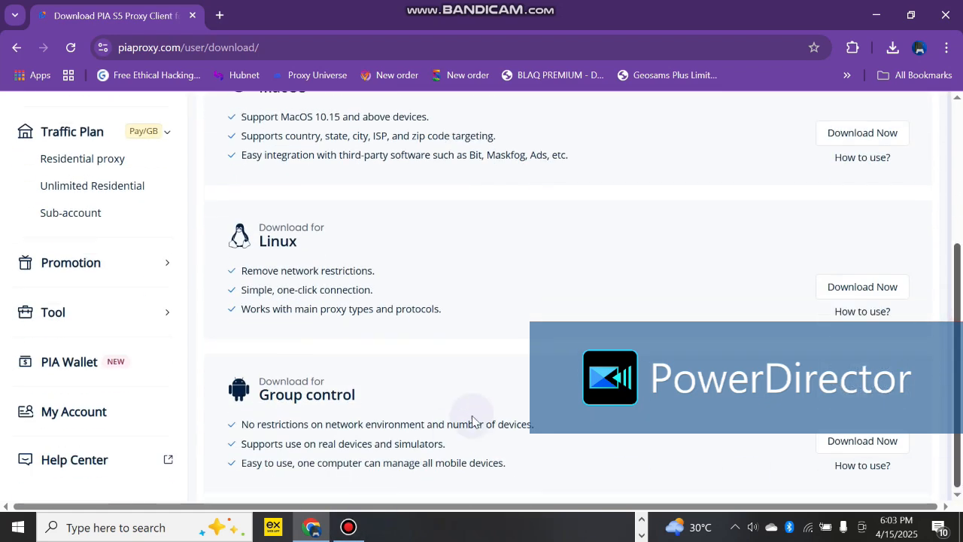
pyautogui.scroll(3, 755, 282)
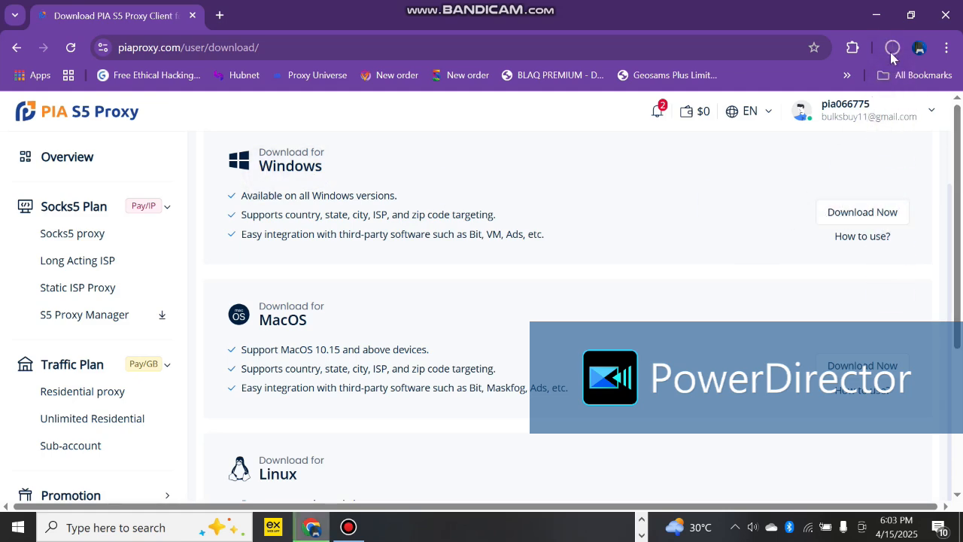
# - Check the progress of the PiaProxy installer in the browser's recent download history
pyautogui.click(876, 15)
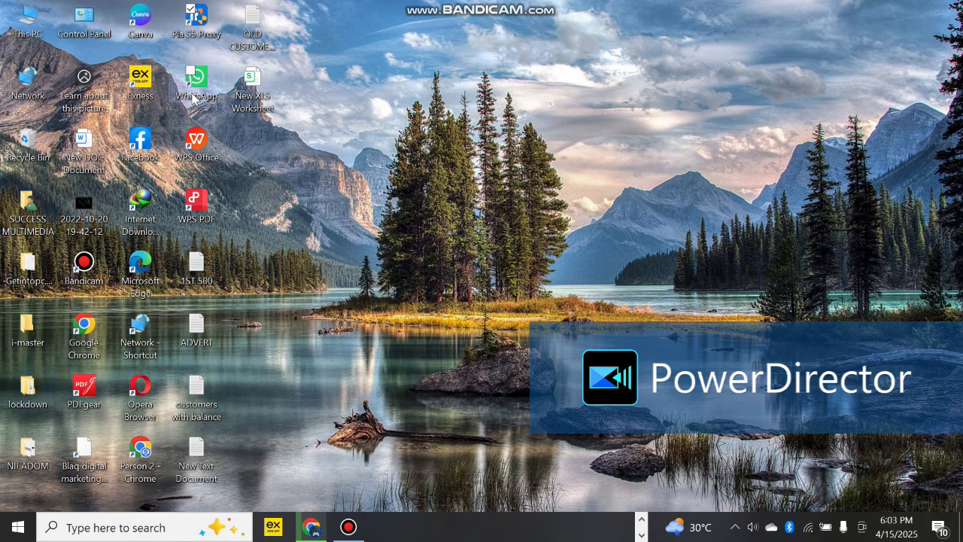
pyautogui.click(314, 527)
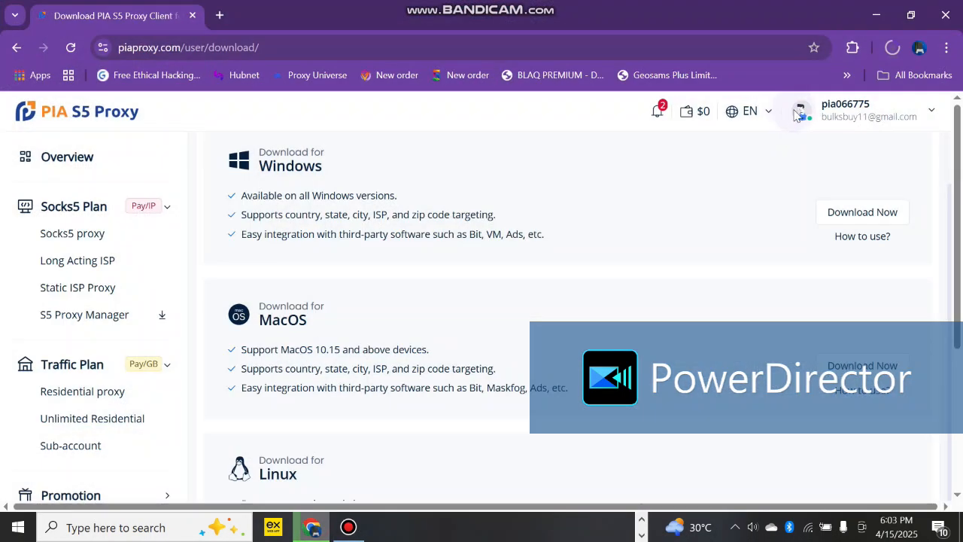
pyautogui.click(884, 48)
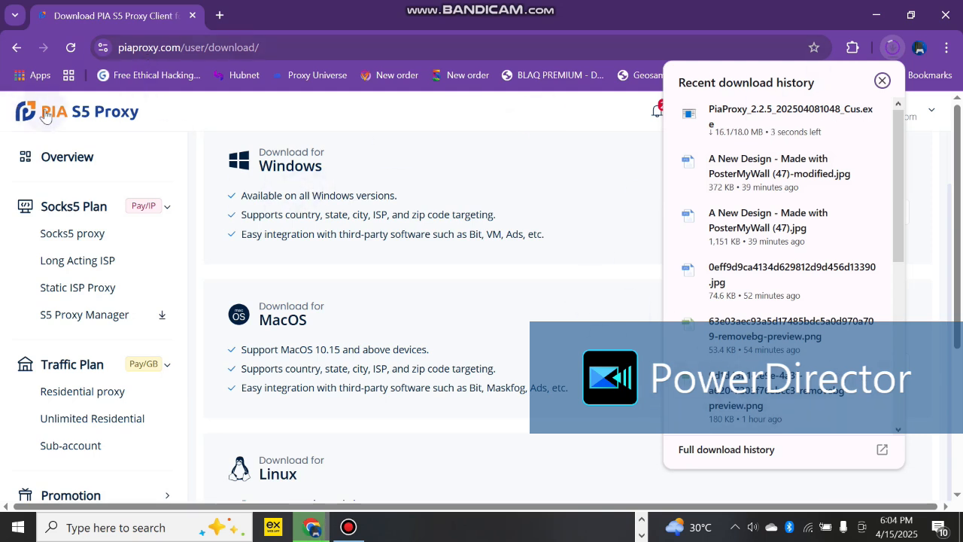
pyautogui.click(882, 81)
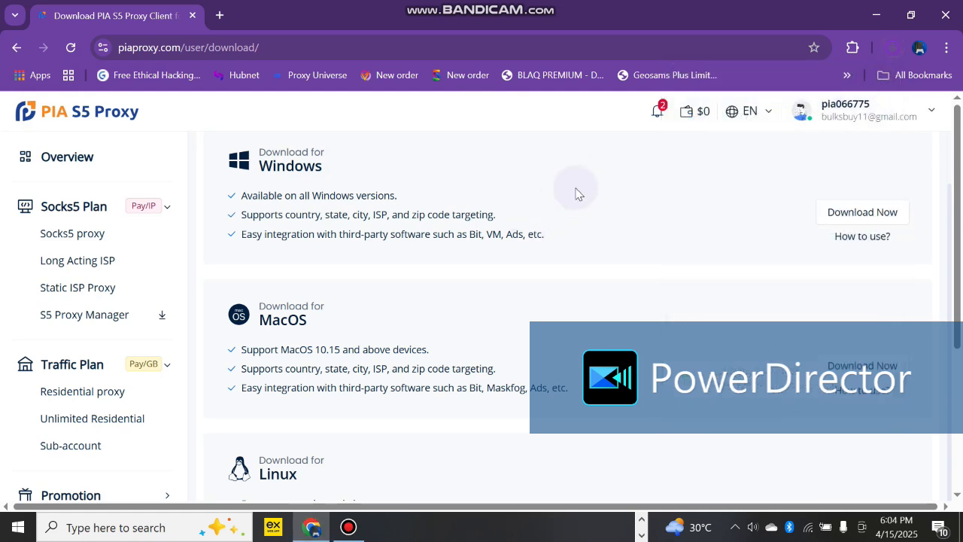
pyautogui.click(891, 51)
pyautogui.click(769, 135)
# - Launch Pia S5 Proxy from the desktop, log in with the saved account, and dismiss the promotion and announcement
pyautogui.click(876, 14)
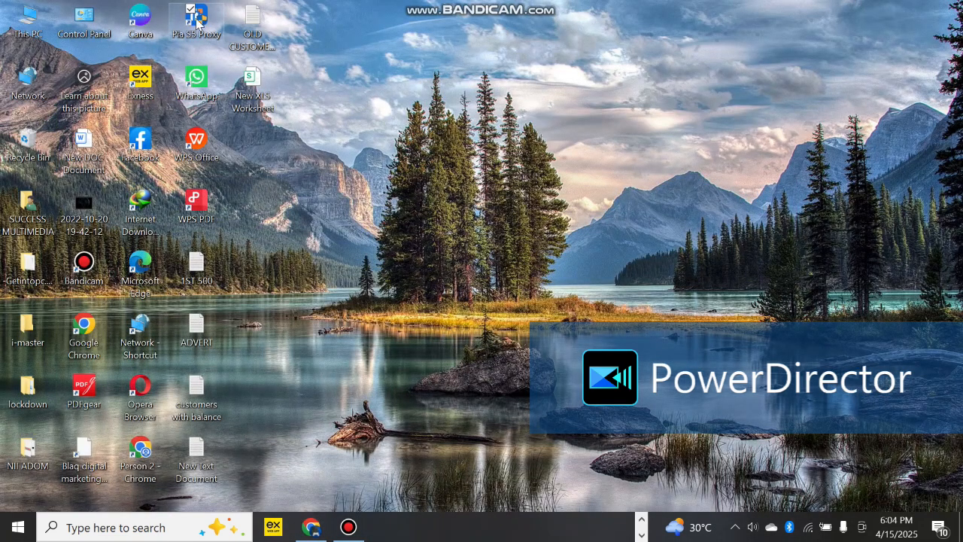
pyautogui.doubleClick(195, 36)
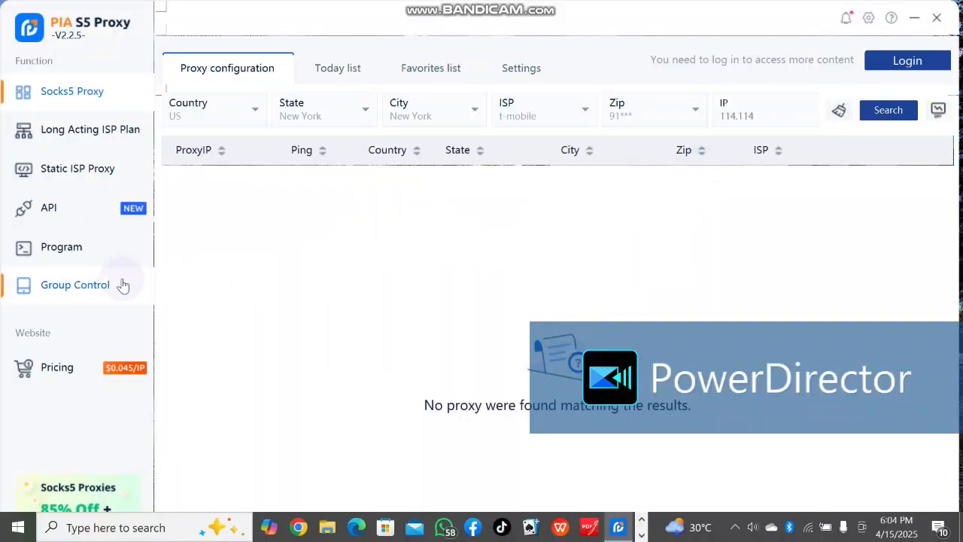
pyautogui.click(908, 62)
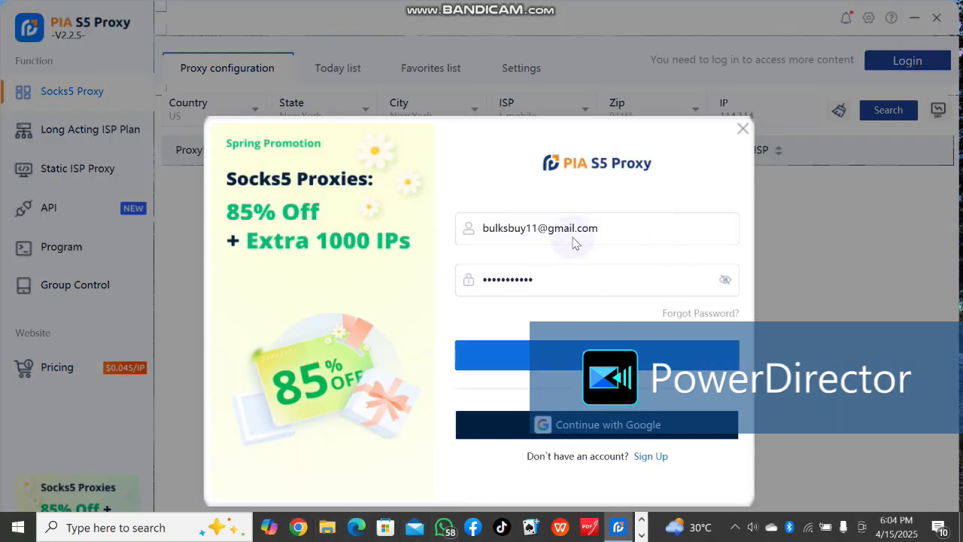
pyautogui.click(572, 364)
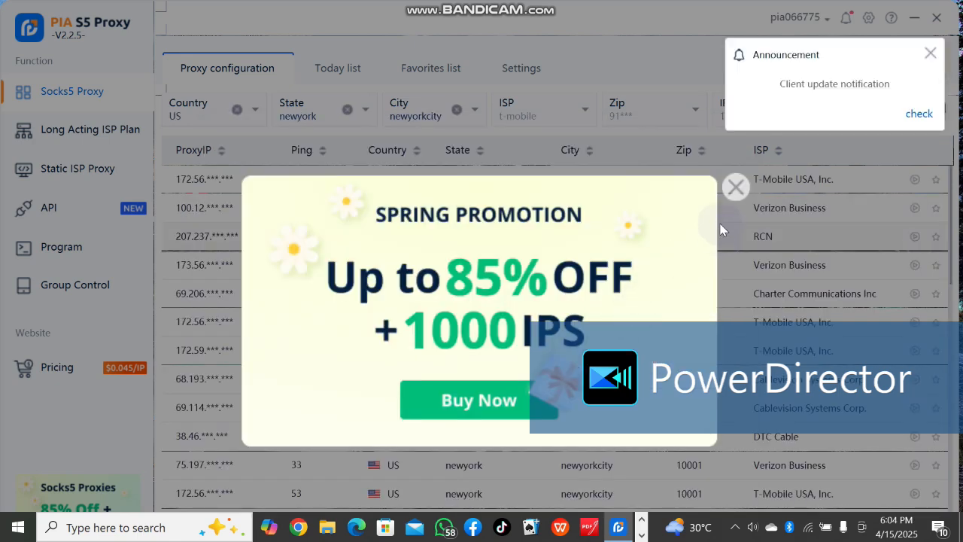
pyautogui.click(735, 189)
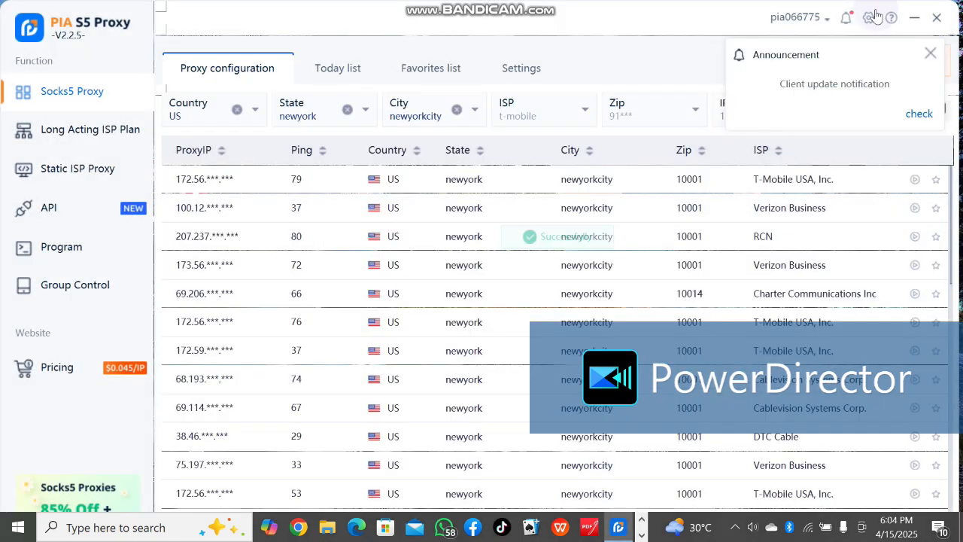
pyautogui.click(931, 54)
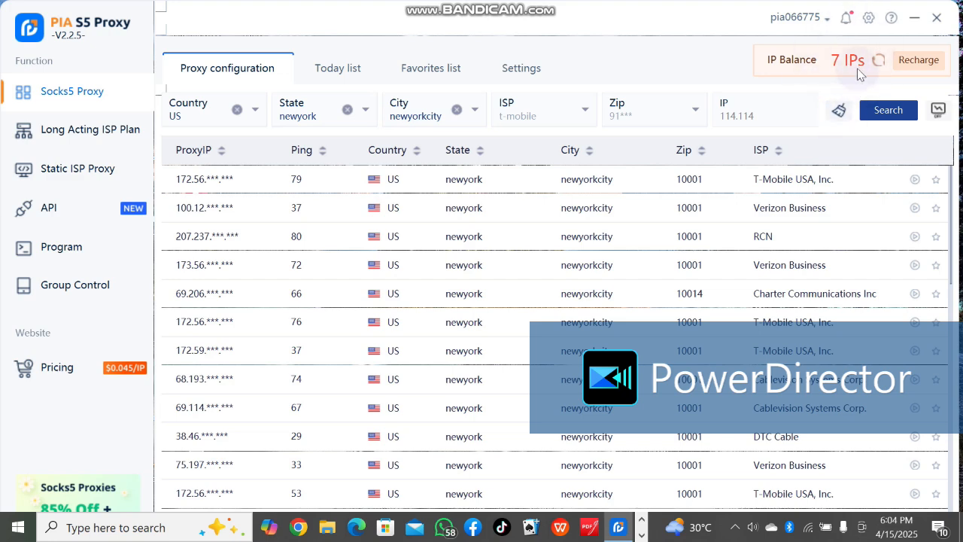
# - Compare the IP balance with the Socks5 proxy statistics on the website in Chrome, and return to PIA S5 Proxy
pyautogui.click(641, 535)
pyautogui.click(311, 526)
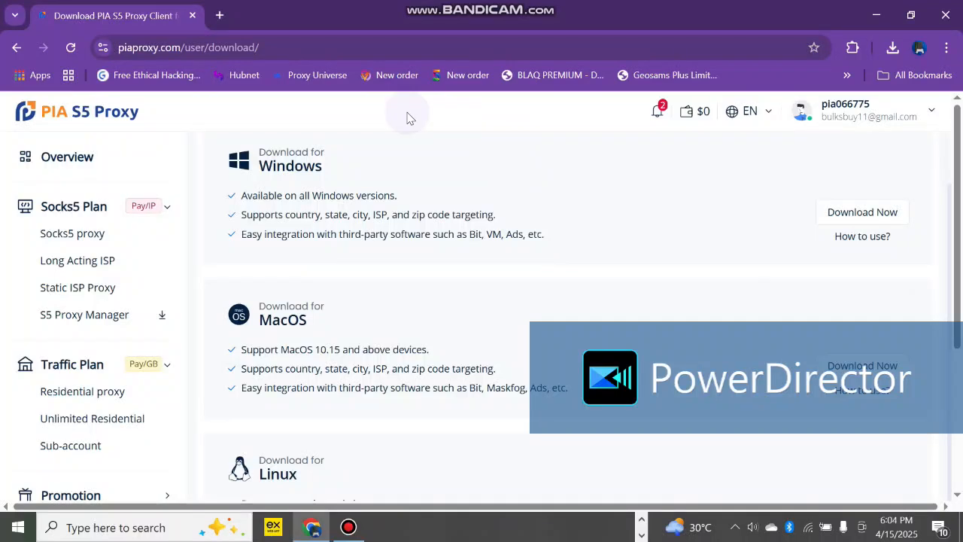
pyautogui.click(95, 235)
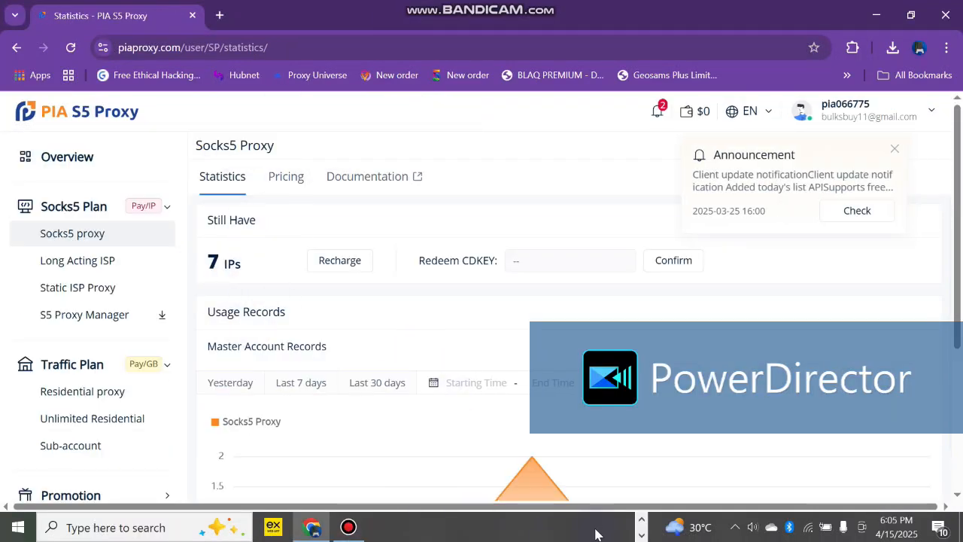
pyautogui.click(641, 520)
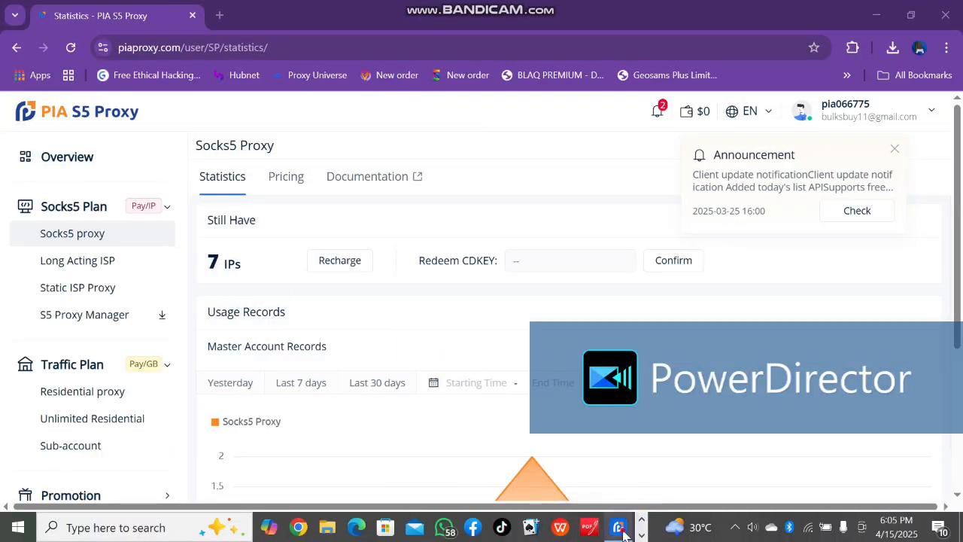
pyautogui.click(618, 527)
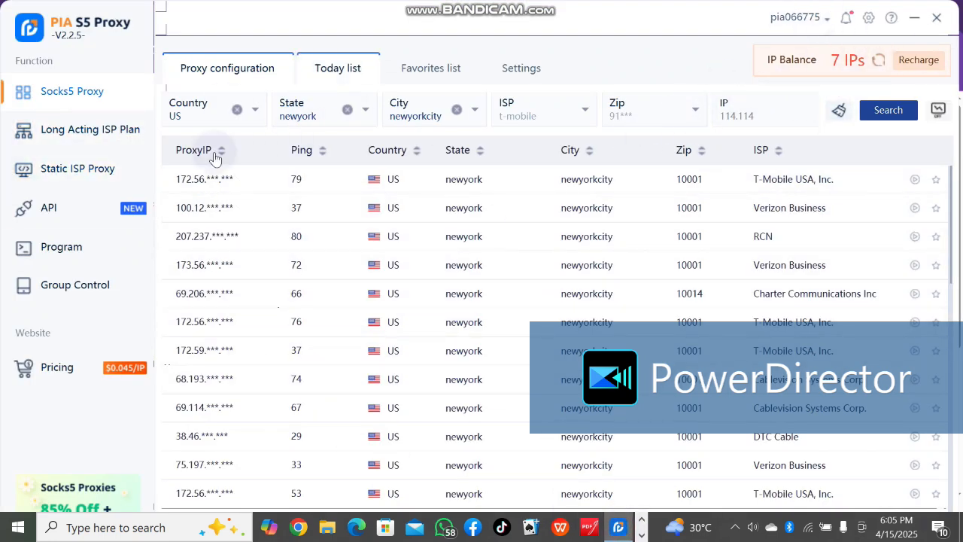
# - Look through the country filter's options and search them for GH and NG
pyautogui.click(253, 111)
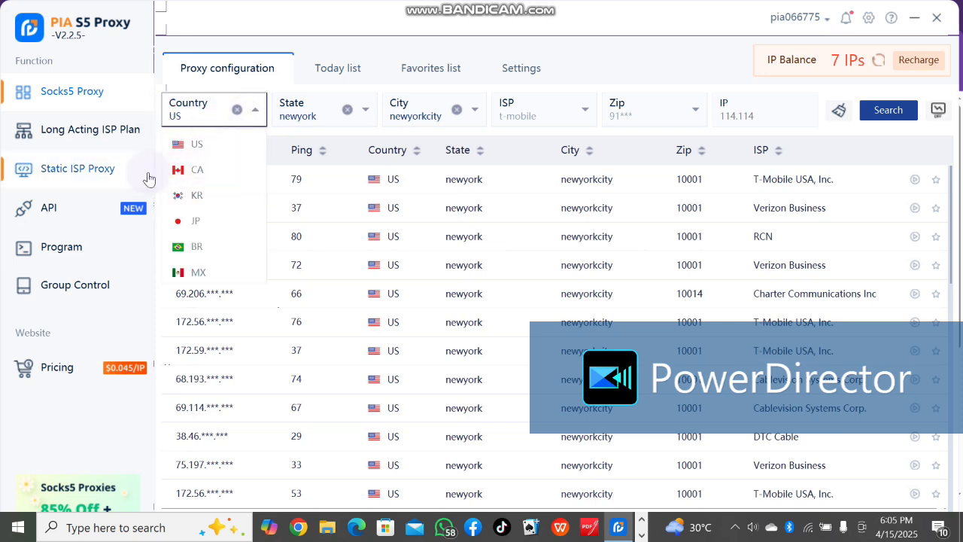
pyautogui.scroll(-5, 194, 218)
pyautogui.scroll(5, 205, 197)
pyautogui.scroll(-5, 215, 195)
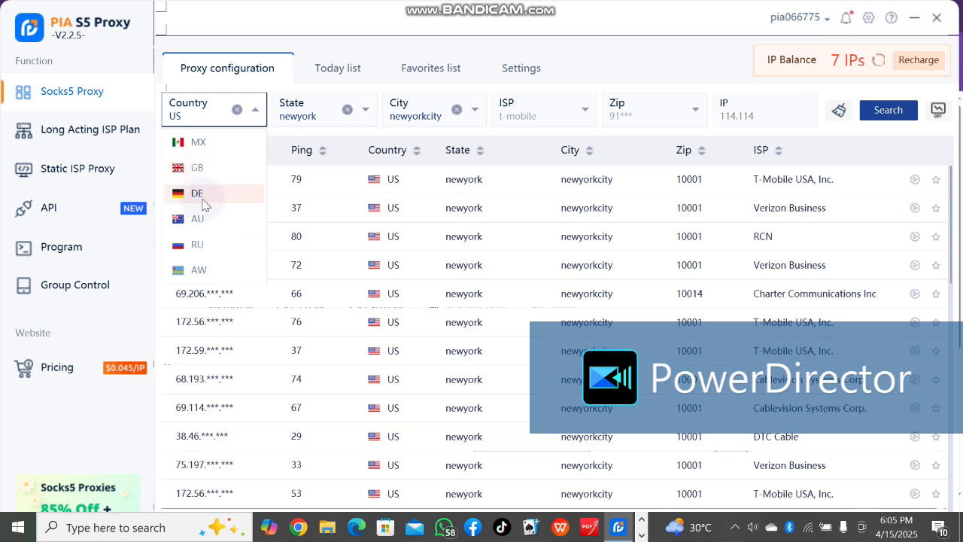
pyautogui.click(200, 116)
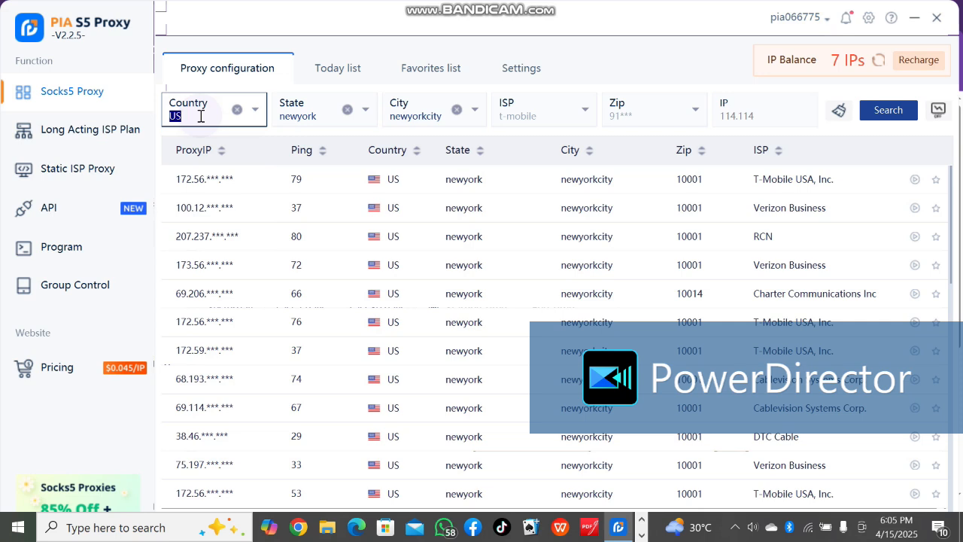
pyautogui.write('gh')
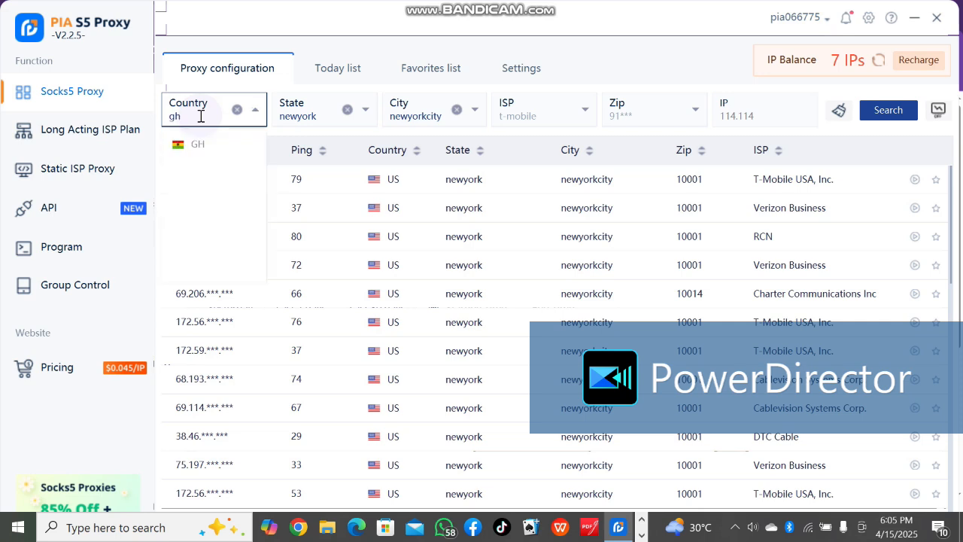
pyautogui.press('BackSpace')
pyautogui.press('BackSpace')
pyautogui.write('ng')
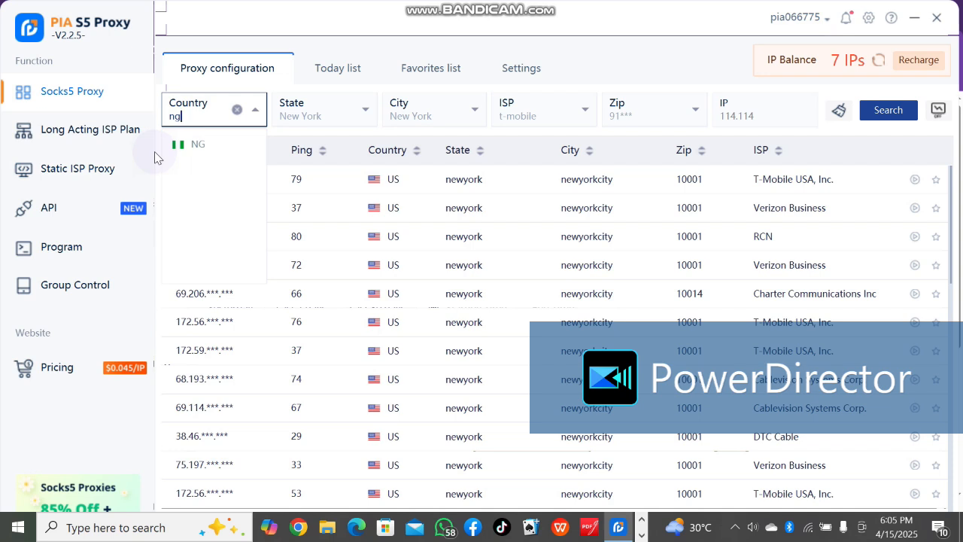
# - Replace the search text in the country filter and choose US
pyautogui.press('BackSpace')
pyautogui.press('BackSpace')
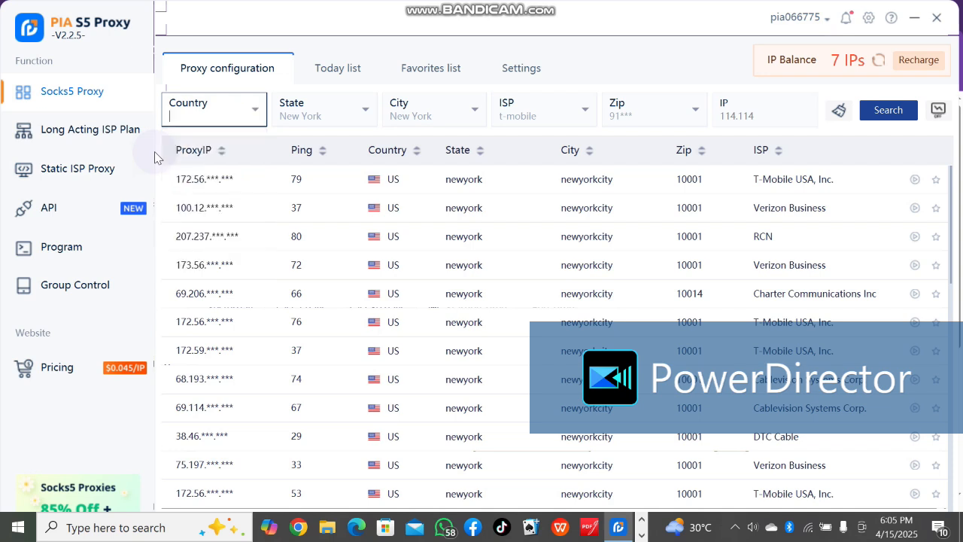
pyautogui.write('us')
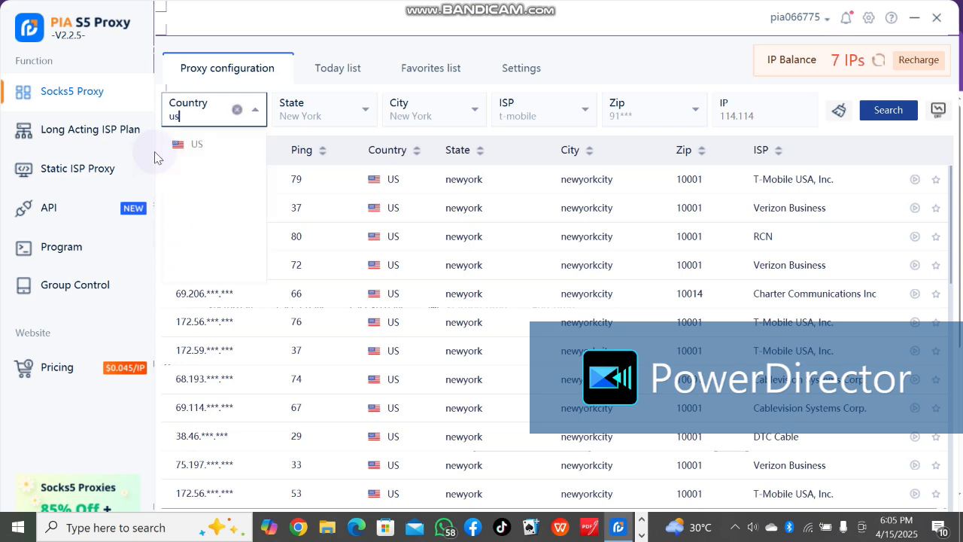
pyautogui.click(216, 148)
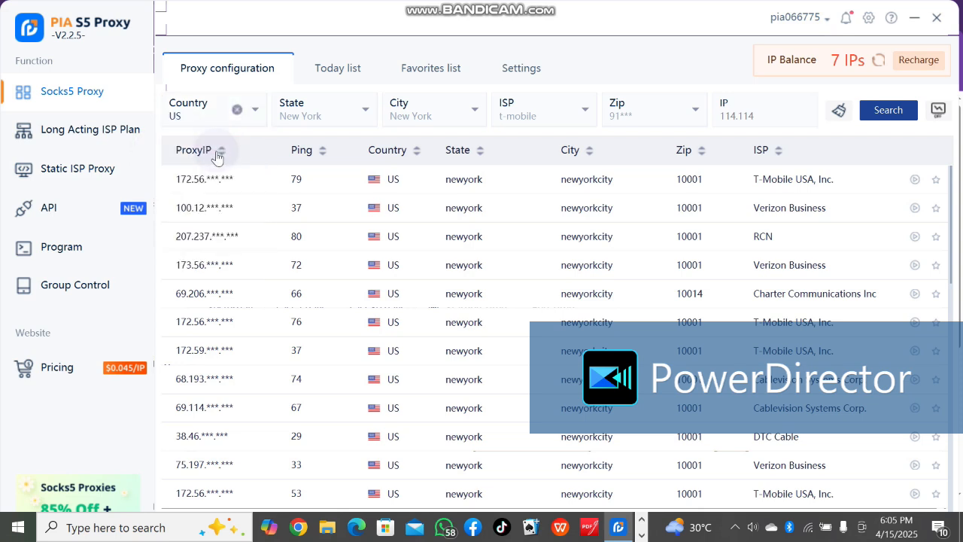
# - Look through the available US states and set the state filter to alaska
pyautogui.click(349, 111)
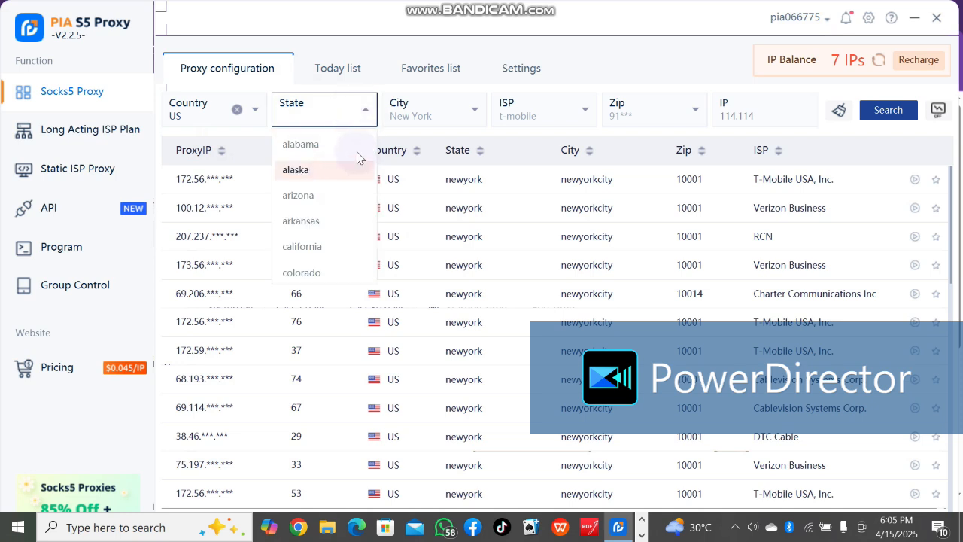
pyautogui.scroll(-5, 320, 221)
pyautogui.scroll(-9, 318, 224)
pyautogui.scroll(3, 323, 227)
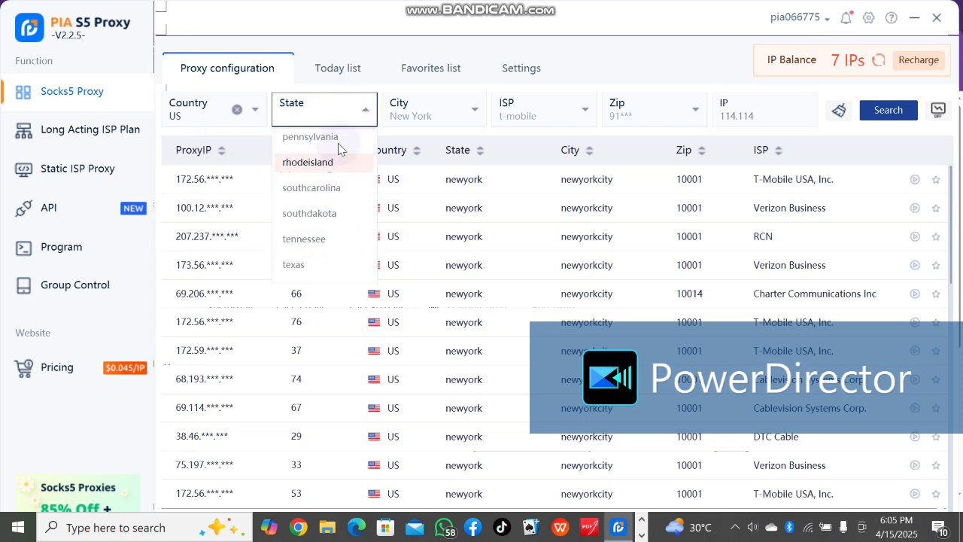
pyautogui.scroll(10, 310, 256)
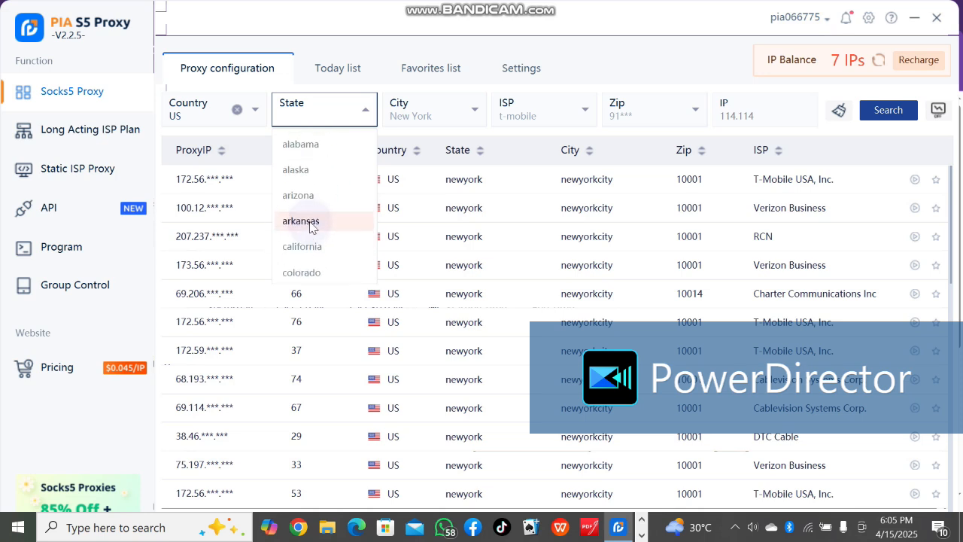
pyautogui.click(301, 172)
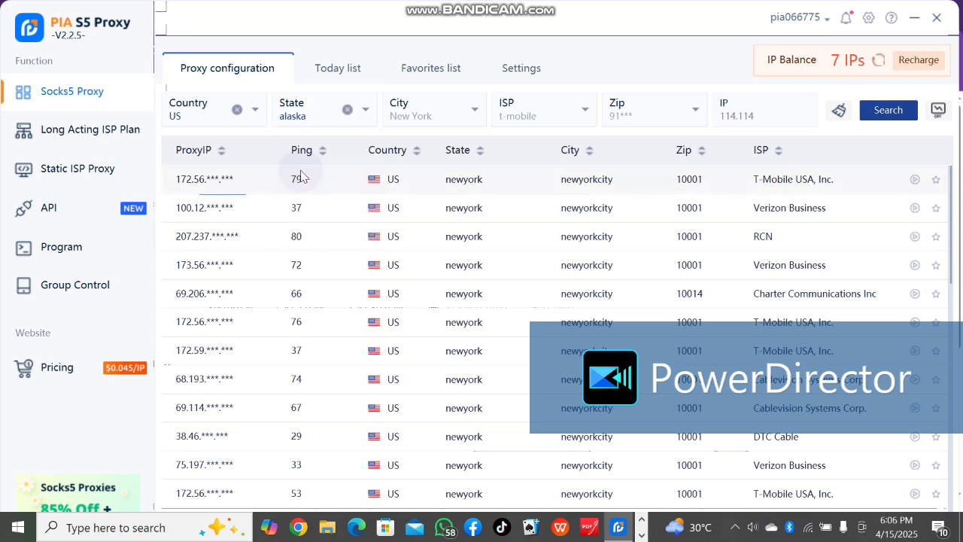
# - Set the city filter to palmer
pyautogui.click(421, 117)
pyautogui.click(472, 112)
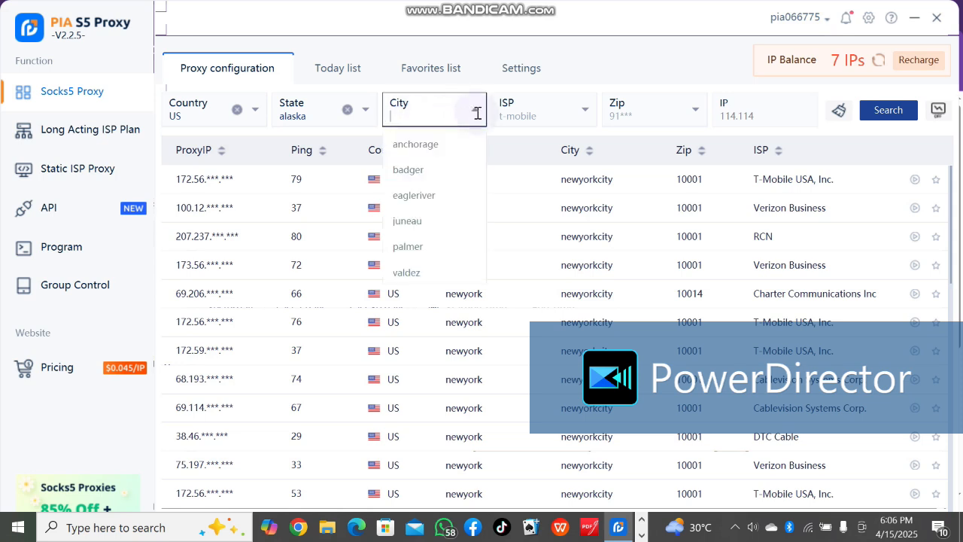
pyautogui.click(414, 247)
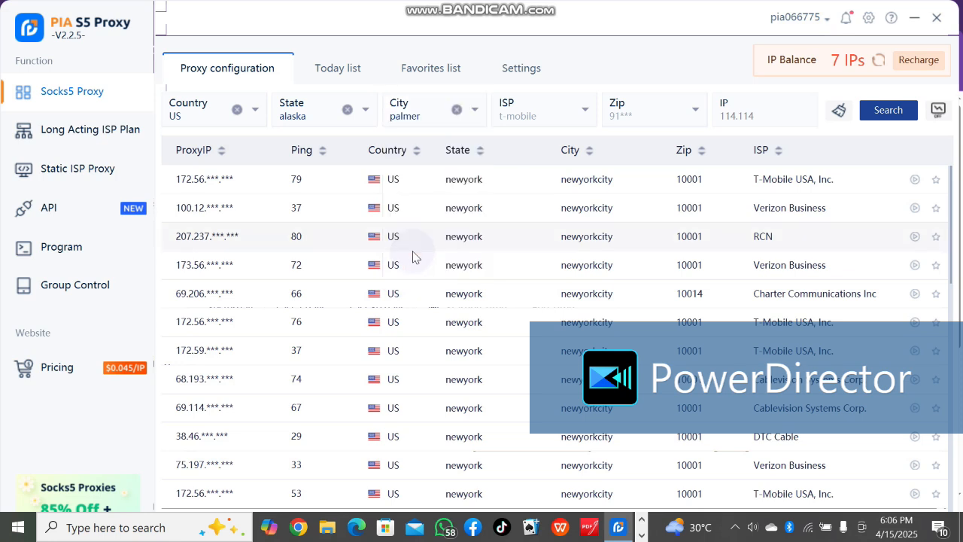
# - Look through the available internet providers and set the ISP filter to Brazoria I-net
pyautogui.click(559, 116)
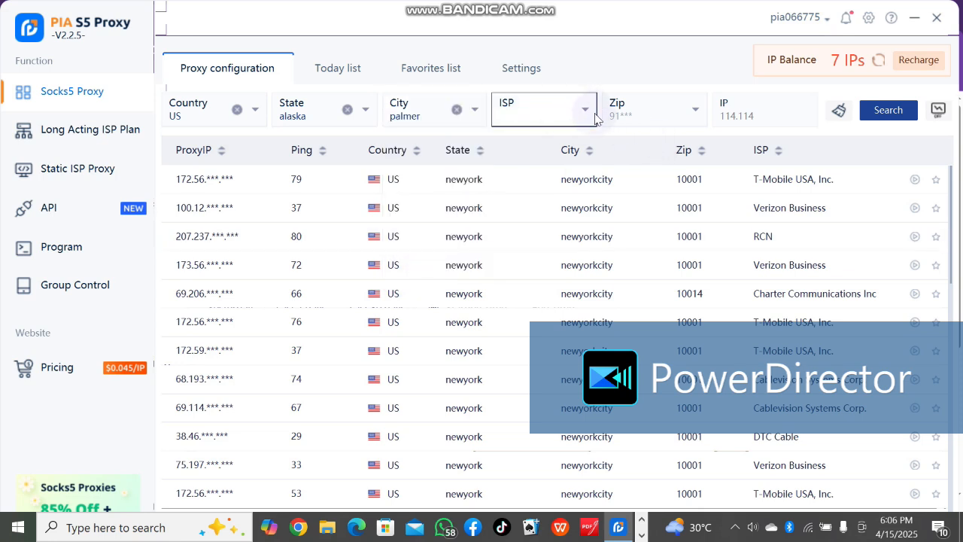
pyautogui.click(588, 111)
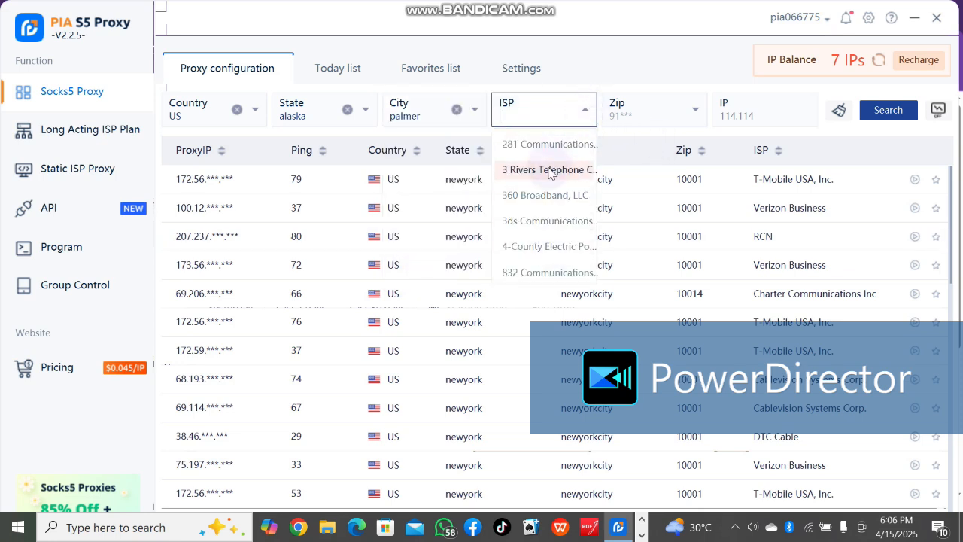
pyautogui.scroll(-10, 526, 226)
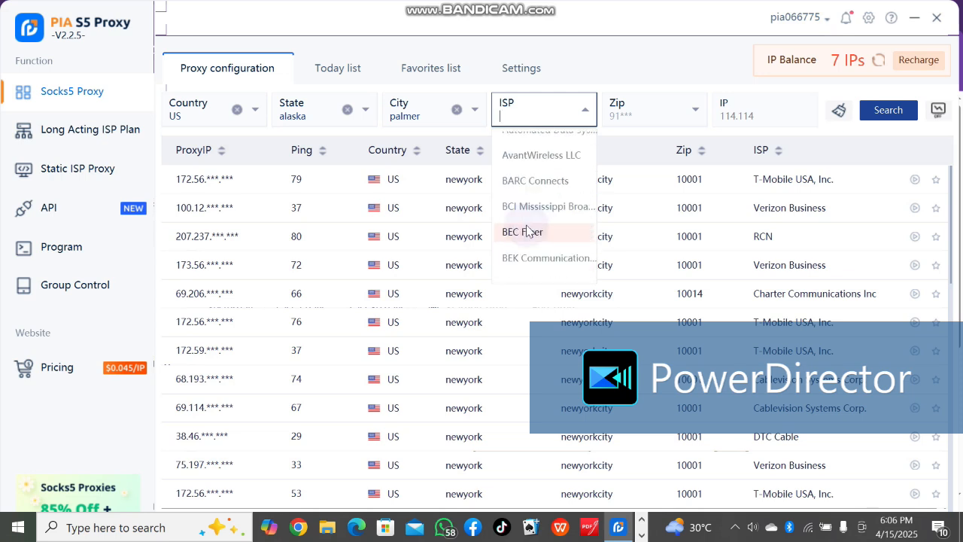
pyautogui.scroll(-3, 526, 231)
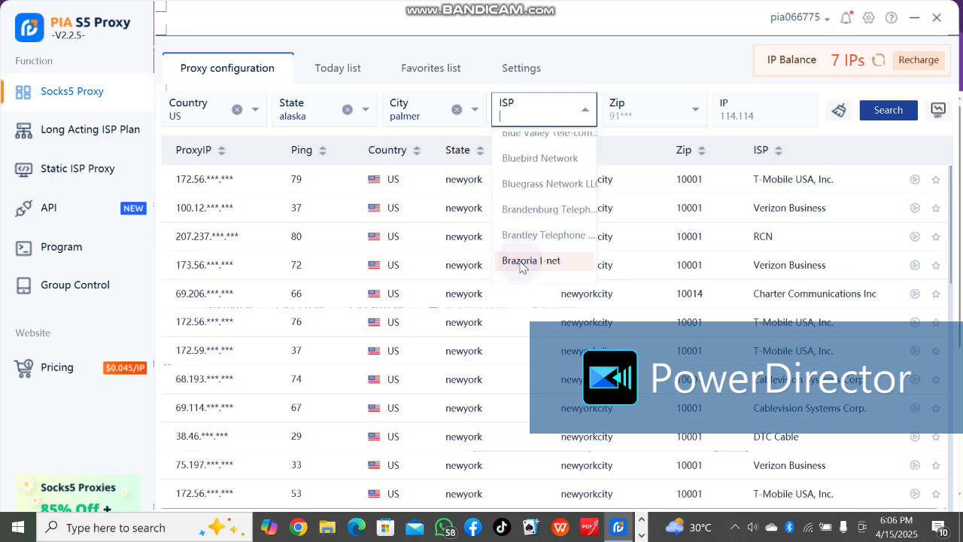
pyautogui.click(531, 257)
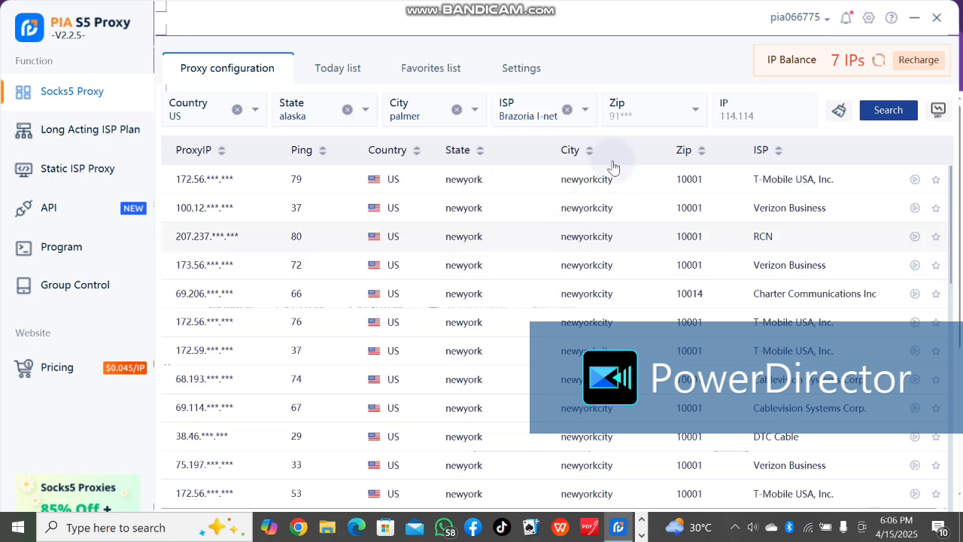
# - Set the zip filter to 01013 and search for matching proxies
pyautogui.click(692, 110)
pyautogui.click(675, 197)
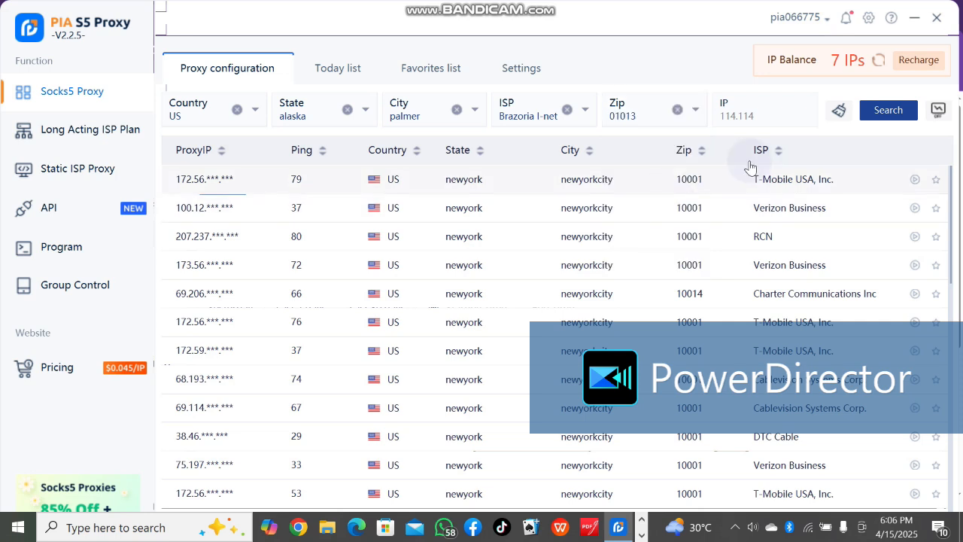
pyautogui.click(774, 120)
pyautogui.write('114.114')
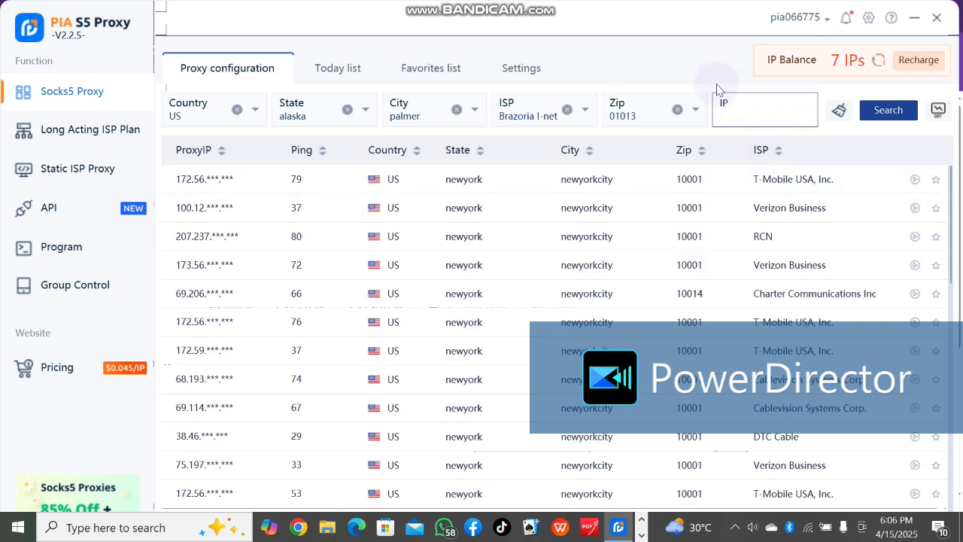
pyautogui.click(881, 112)
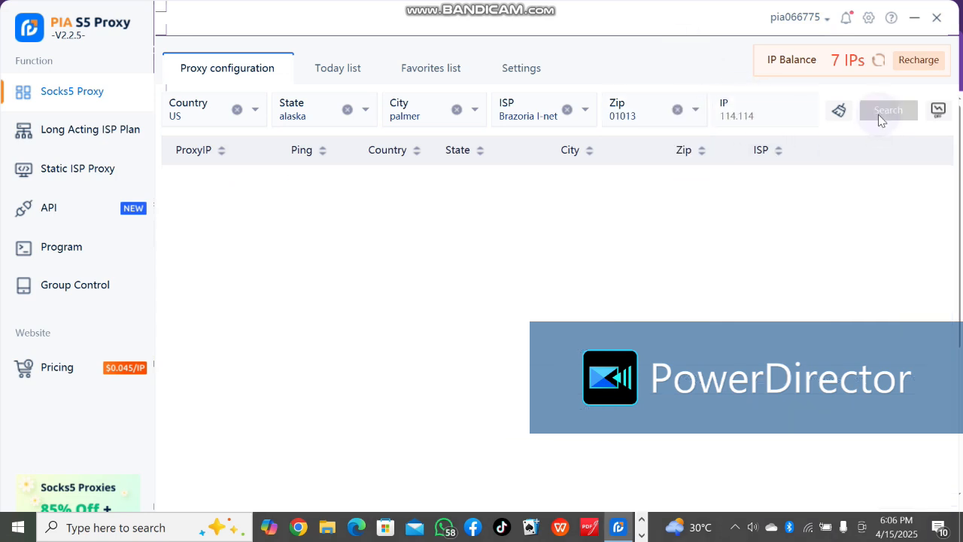
# - Clear the zip and ISP filters and search again for proxies in palmer, alaska
pyautogui.click(678, 111)
pyautogui.click(567, 109)
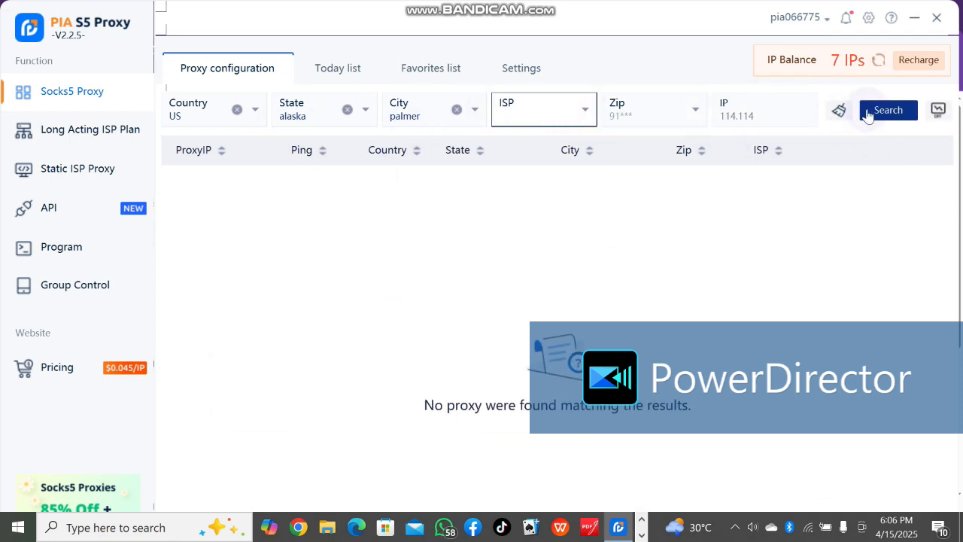
pyautogui.click(870, 111)
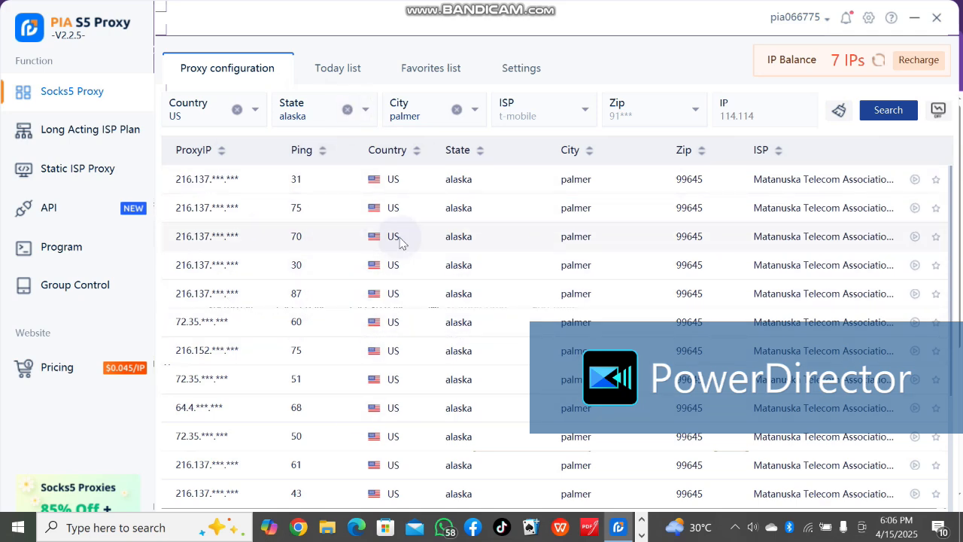
# - Forward port 40008 to the palmer proxy whose ping is 52
pyautogui.scroll(-5, 406, 258)
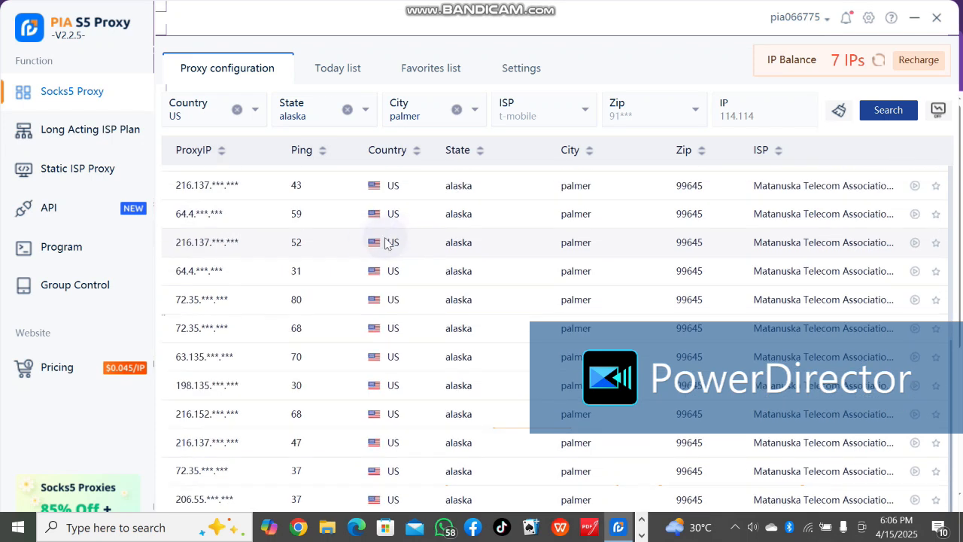
pyautogui.rightClick(299, 248)
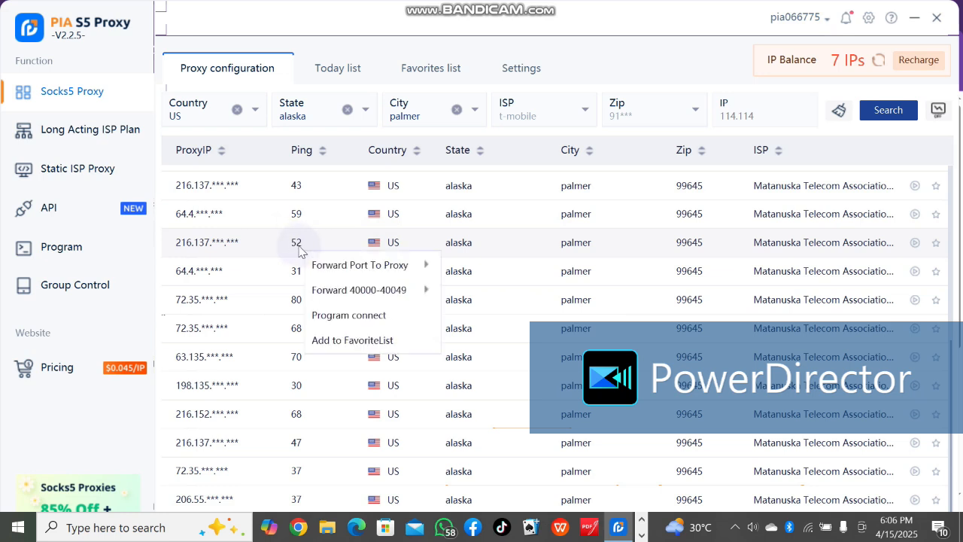
pyautogui.moveTo(317, 259)
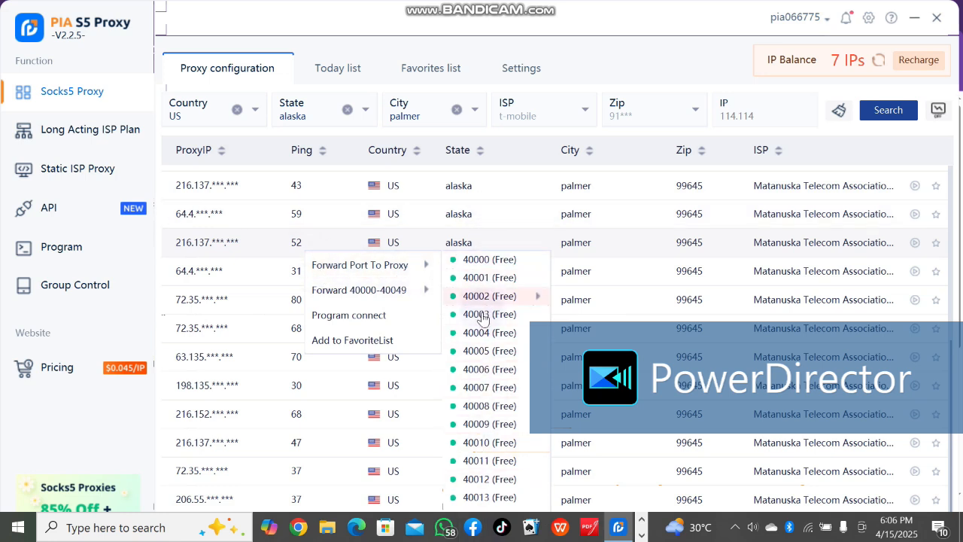
pyautogui.click(477, 411)
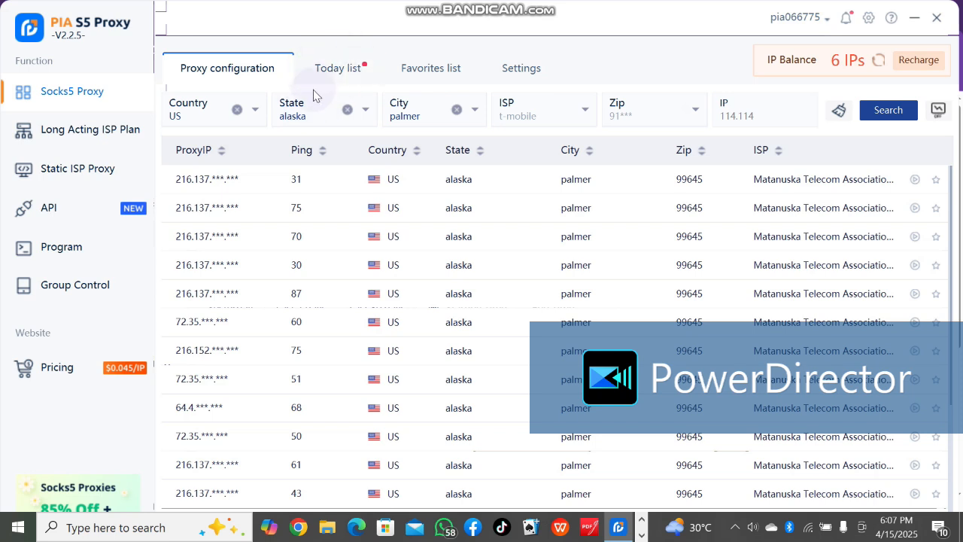
# - In the list of proxies used today, forward port 40003 to the purchased palmer proxy
pyautogui.click(341, 75)
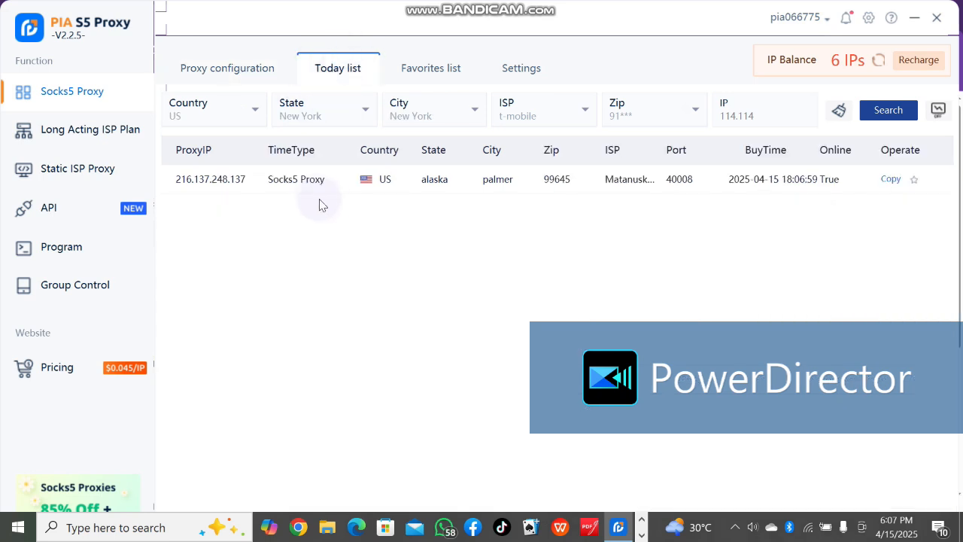
pyautogui.click(223, 67)
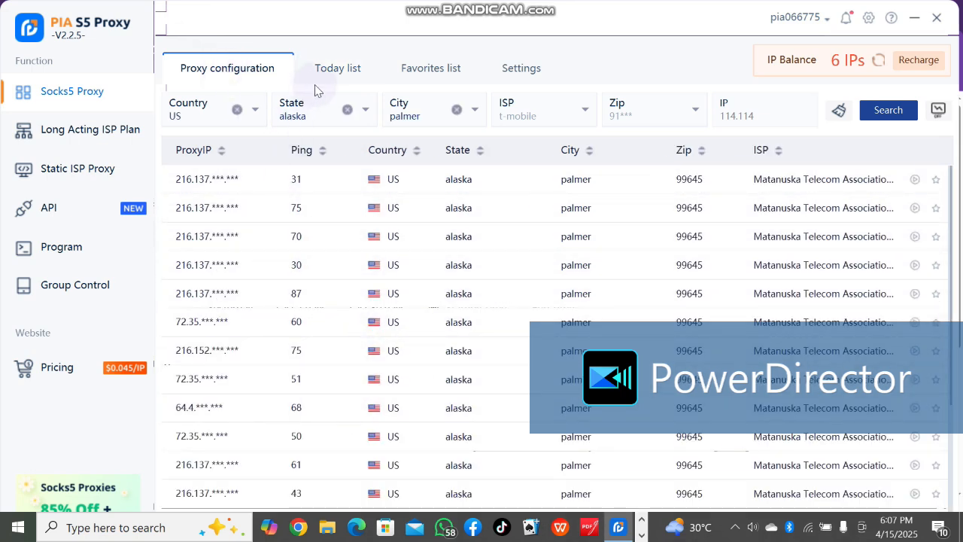
pyautogui.click(333, 71)
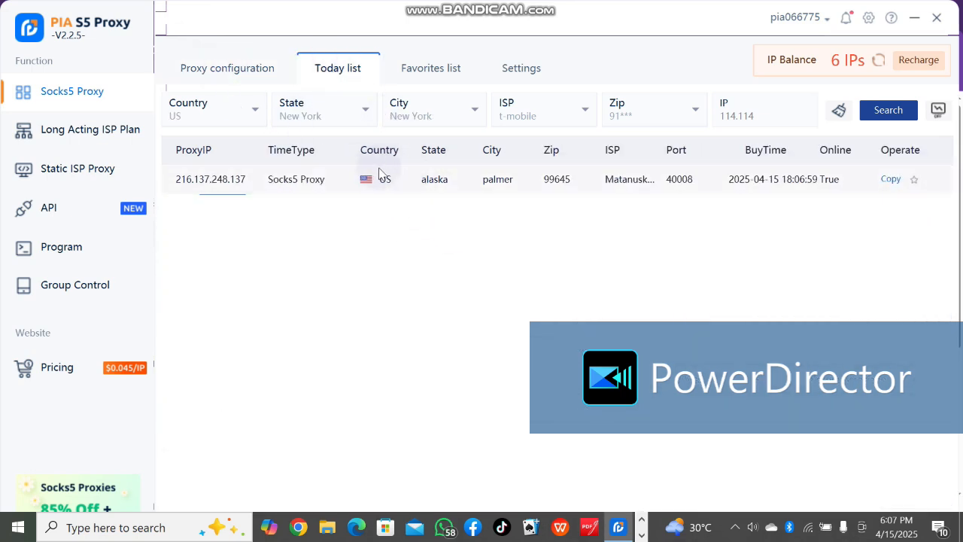
pyautogui.rightClick(379, 185)
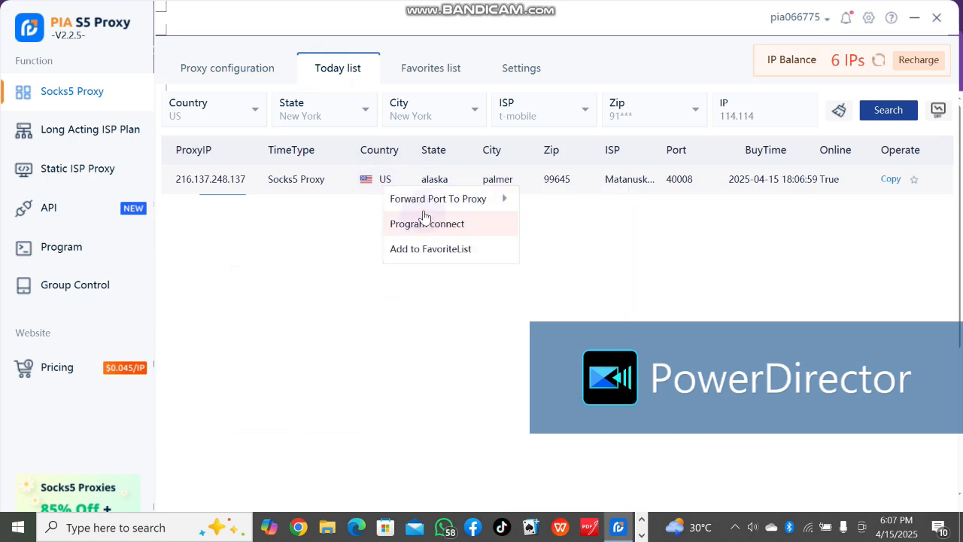
pyautogui.moveTo(405, 205)
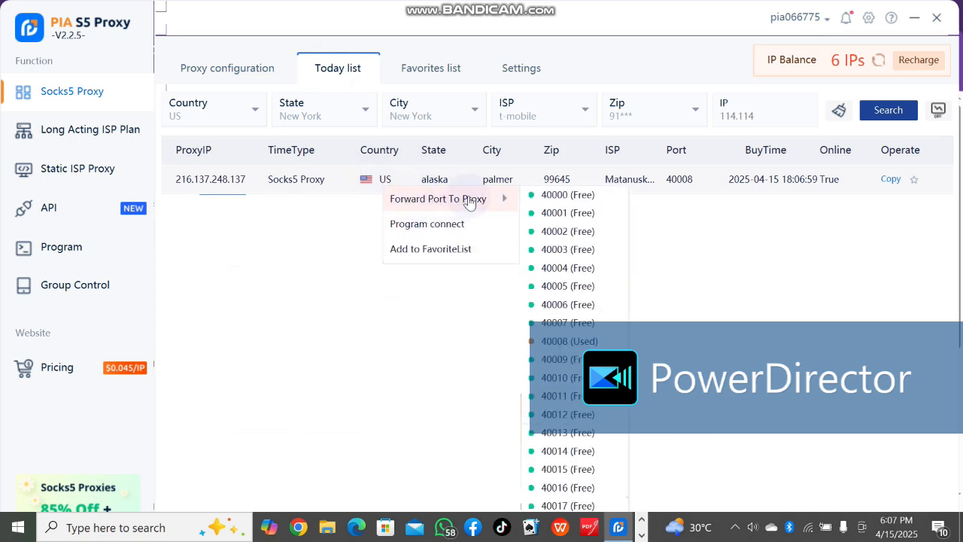
pyautogui.click(561, 251)
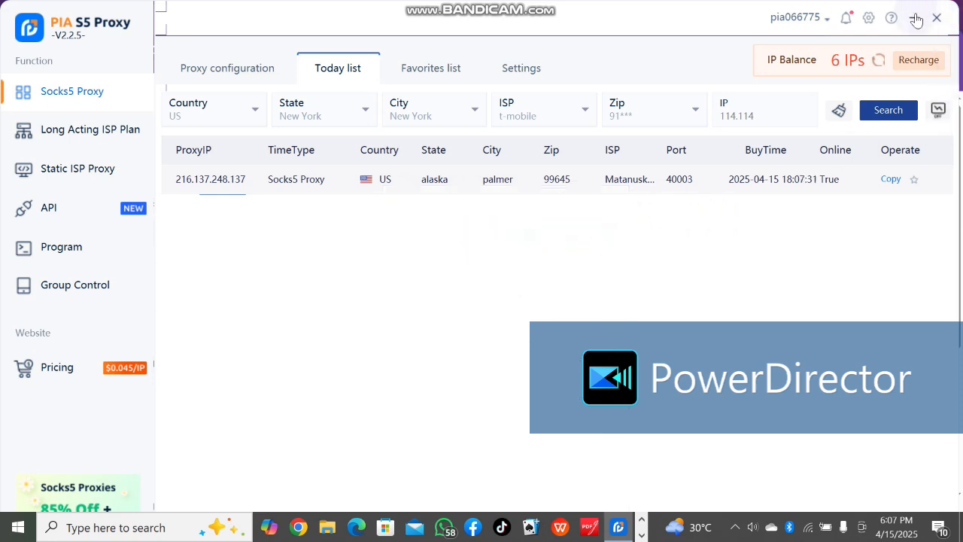
pyautogui.scroll(-1, 503, 37)
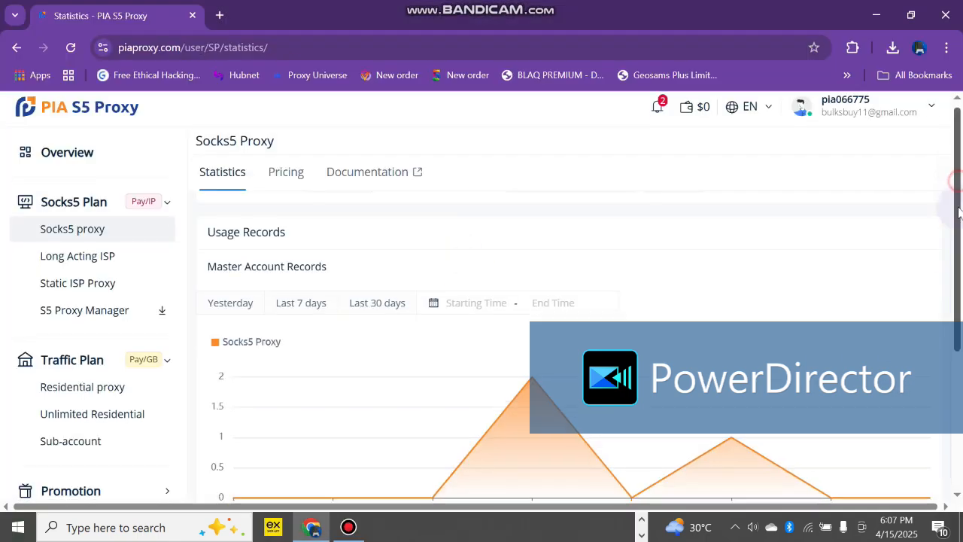
pyautogui.scroll(-3, 580, 462)
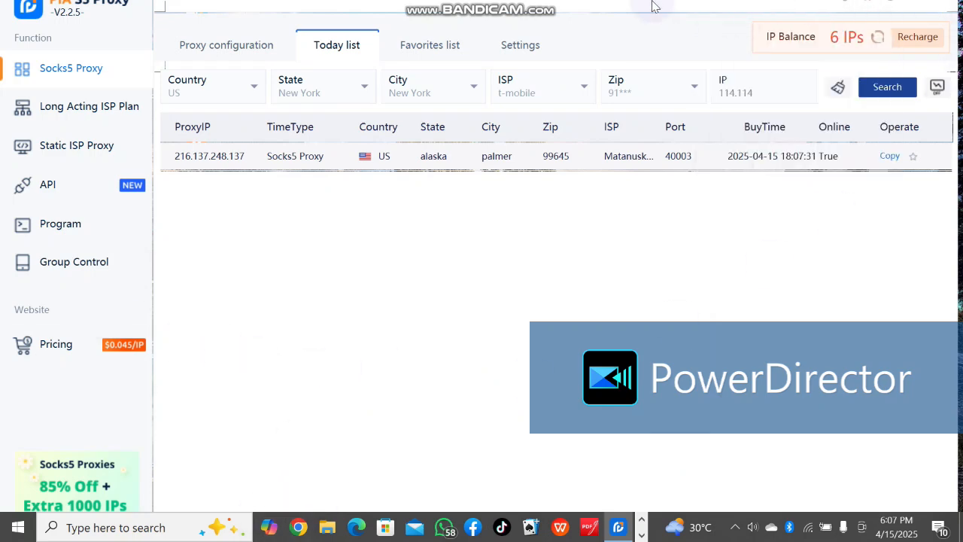
# - In the PIA S5 Proxy client, open the port forwarding list and copy the entry for port 40003
pyautogui.moveTo(217, 3); pyautogui.dragTo(214, 163)
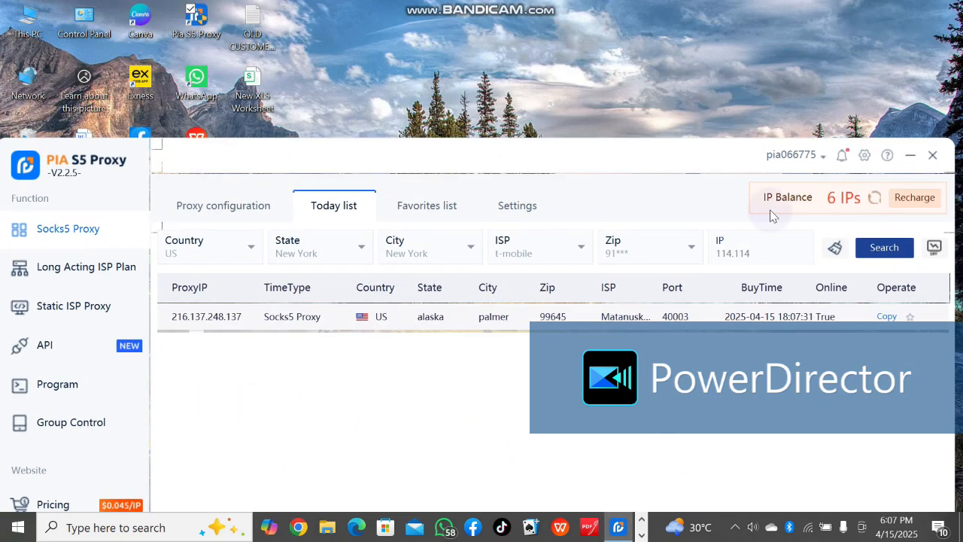
pyautogui.moveTo(737, 157); pyautogui.dragTo(542, 0)
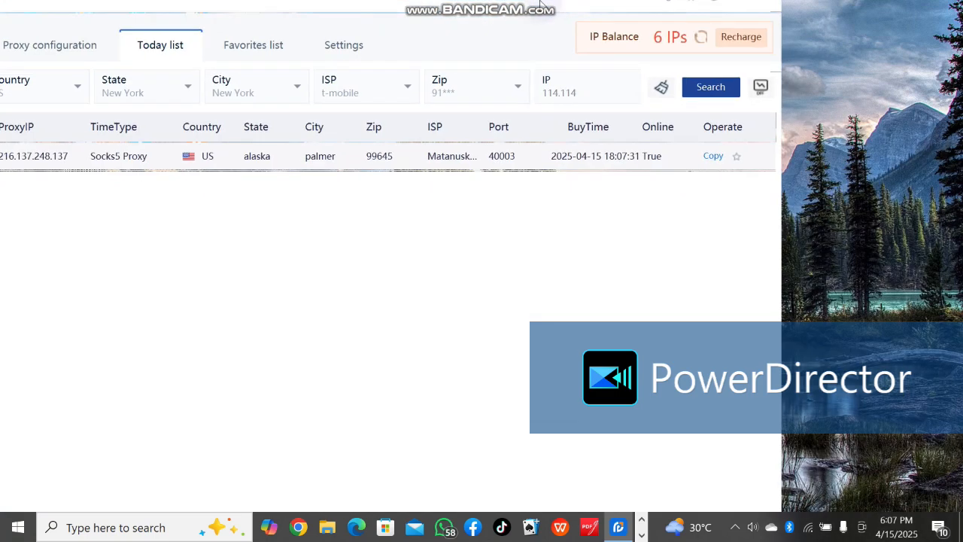
pyautogui.moveTo(475, 31); pyautogui.dragTo(678, 31)
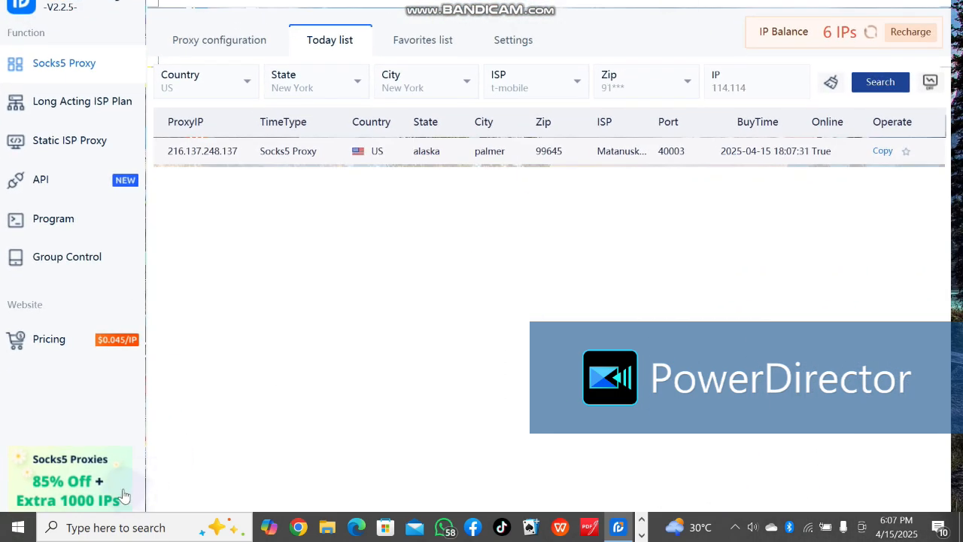
pyautogui.moveTo(103, 400); pyautogui.dragTo(94, 312)
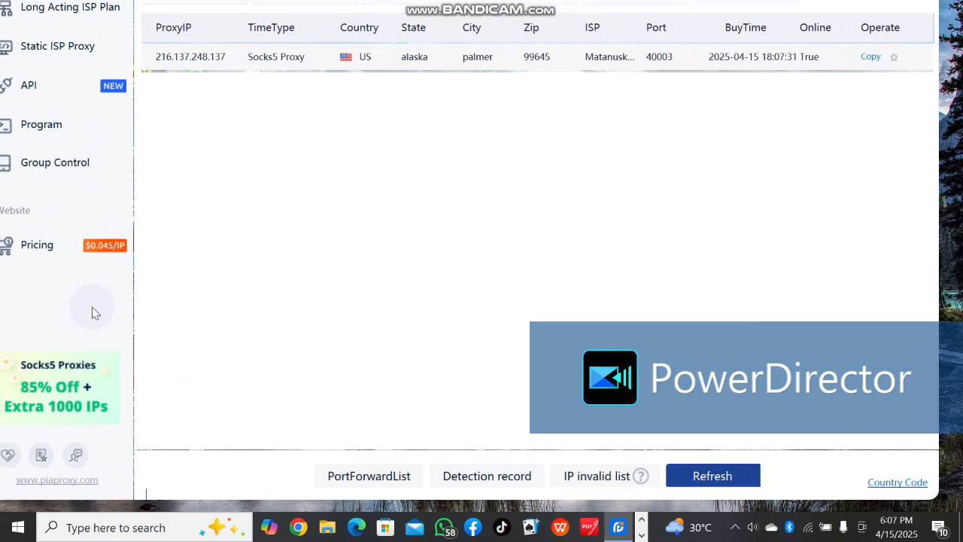
pyautogui.click(390, 484)
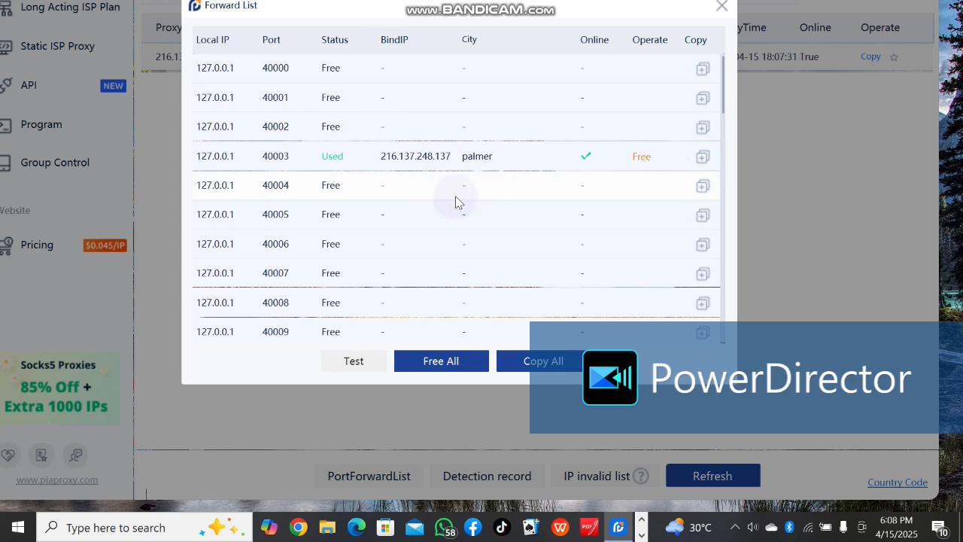
pyautogui.click(703, 158)
# - Switch to Chrome and view the Proxy Switcher extension's connection settings
pyautogui.click(640, 533)
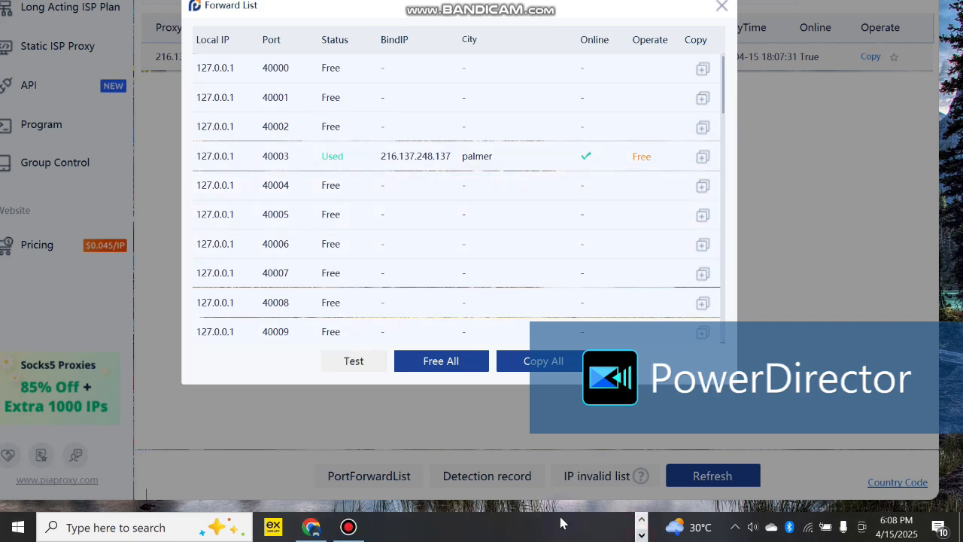
pyautogui.click(312, 527)
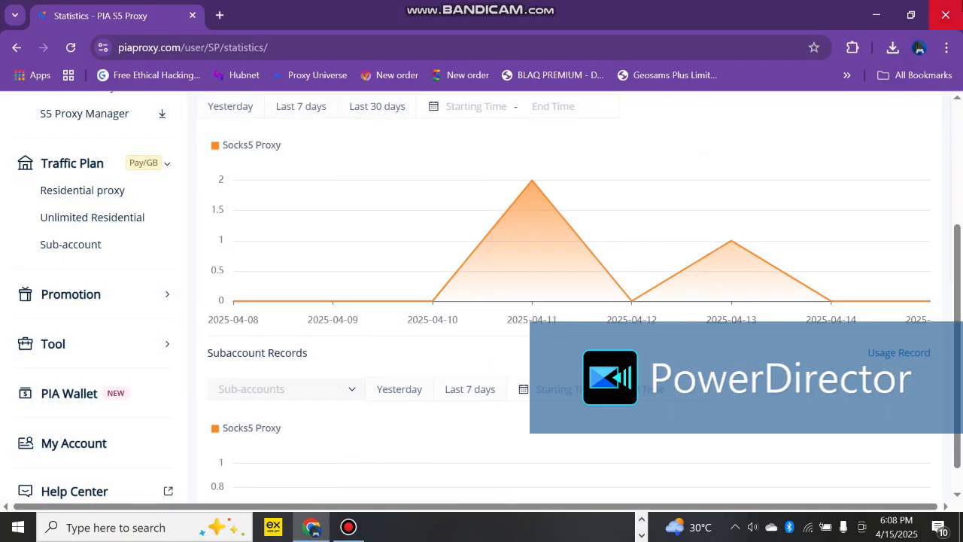
pyautogui.click(854, 48)
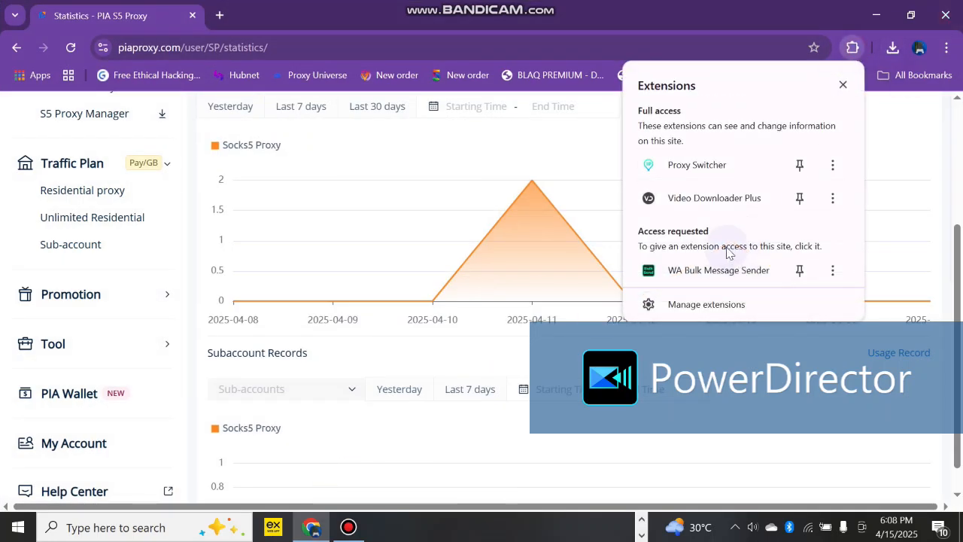
pyautogui.click(744, 167)
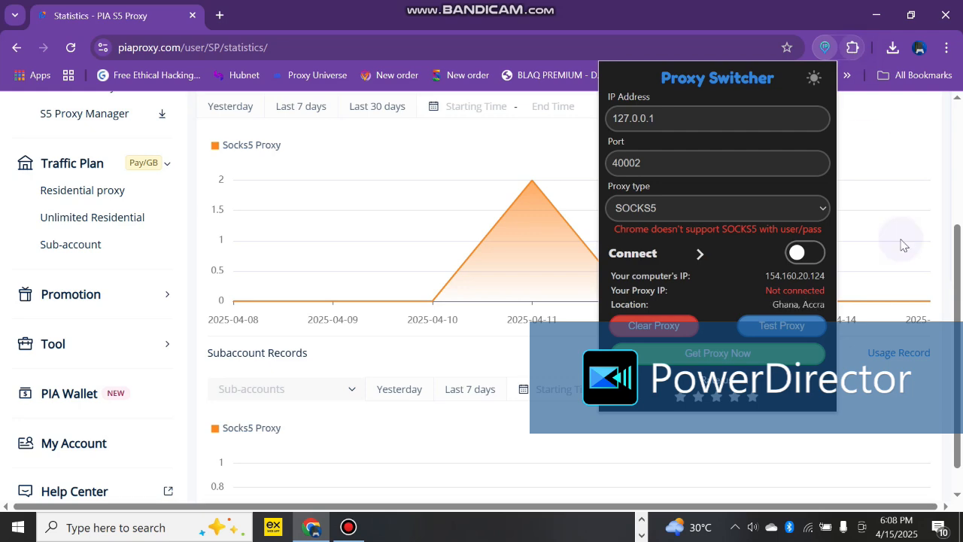
pyautogui.click(924, 144)
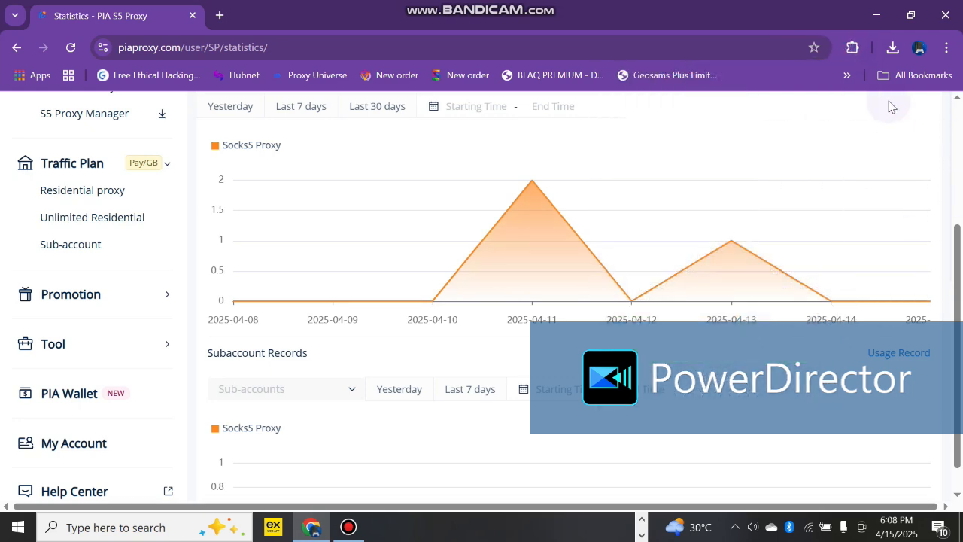
# - Open Chrome's extension management page and go from there to the Chrome Web Store
pyautogui.click(855, 49)
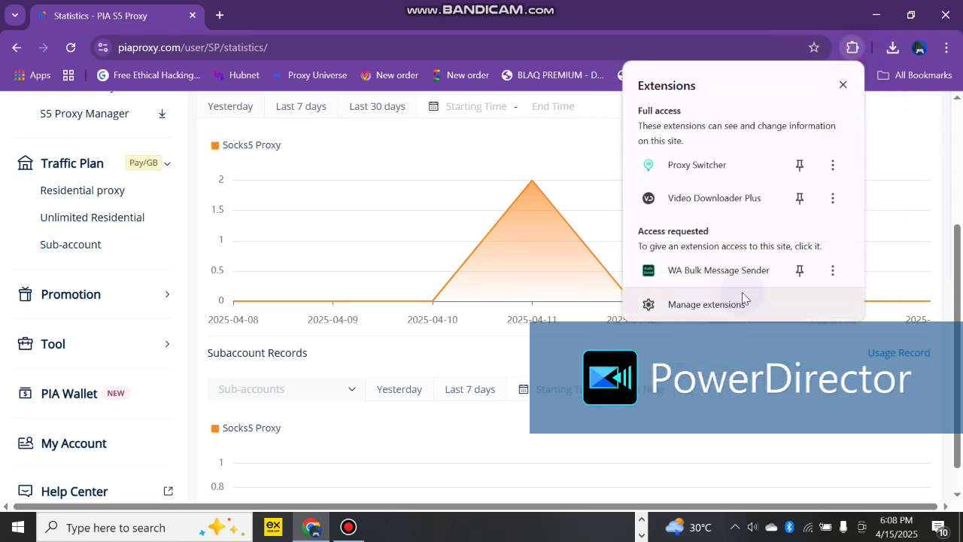
pyautogui.click(681, 299)
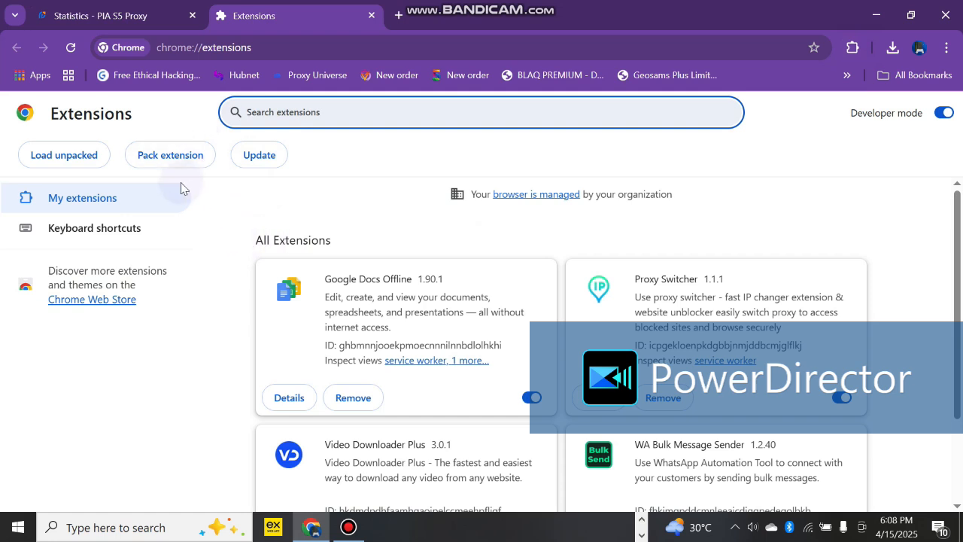
pyautogui.click(106, 301)
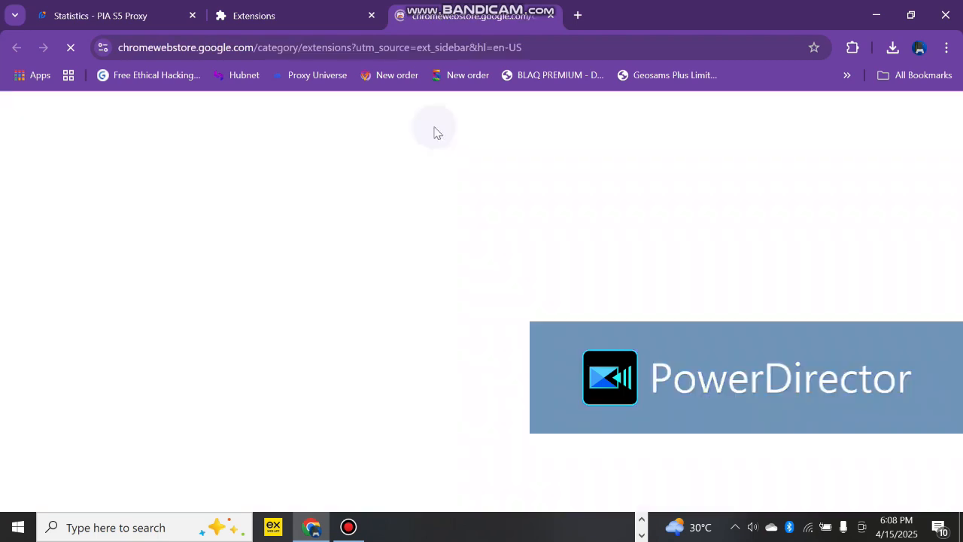
# - Search the Chrome Web Store for "switch omega", review the Proxy Switcher listing and close the store page
pyautogui.click(457, 105)
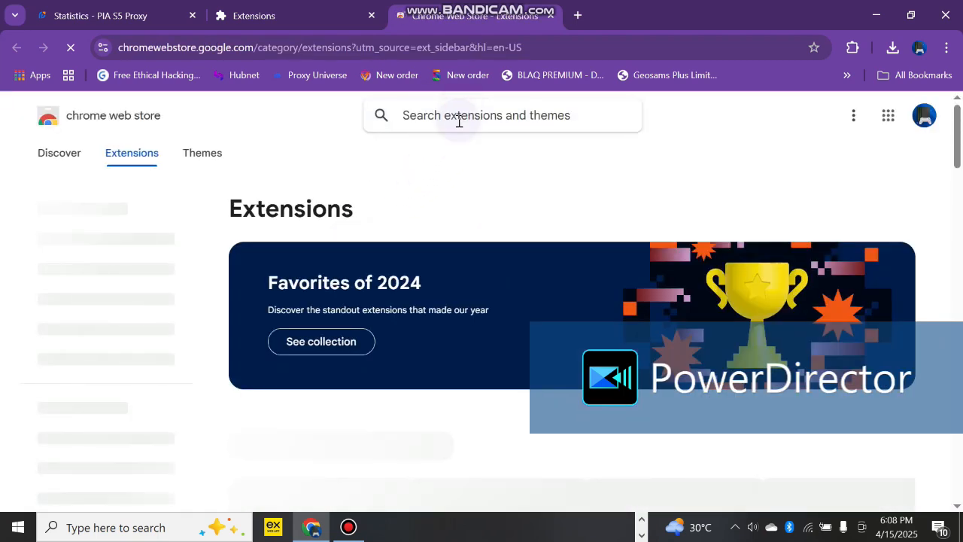
pyautogui.write('sw')
pyautogui.press('BackSpace')
pyautogui.press('BackSpace')
pyautogui.write('tch omega')
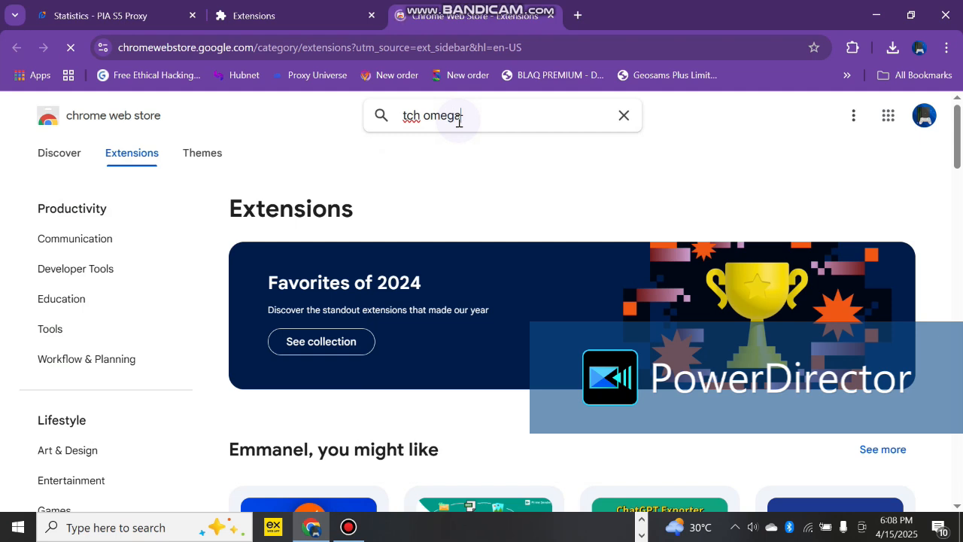
pyautogui.click(416, 118)
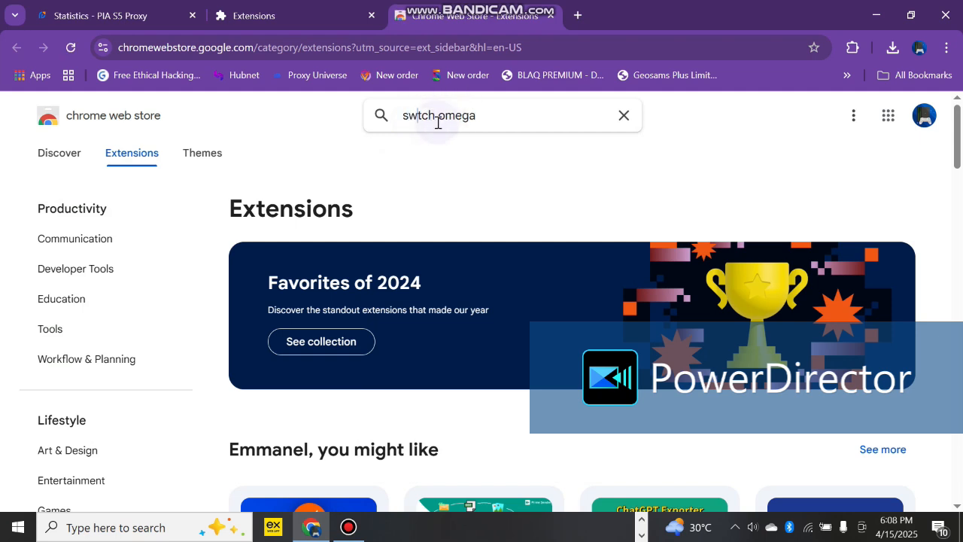
pyautogui.press('Return')
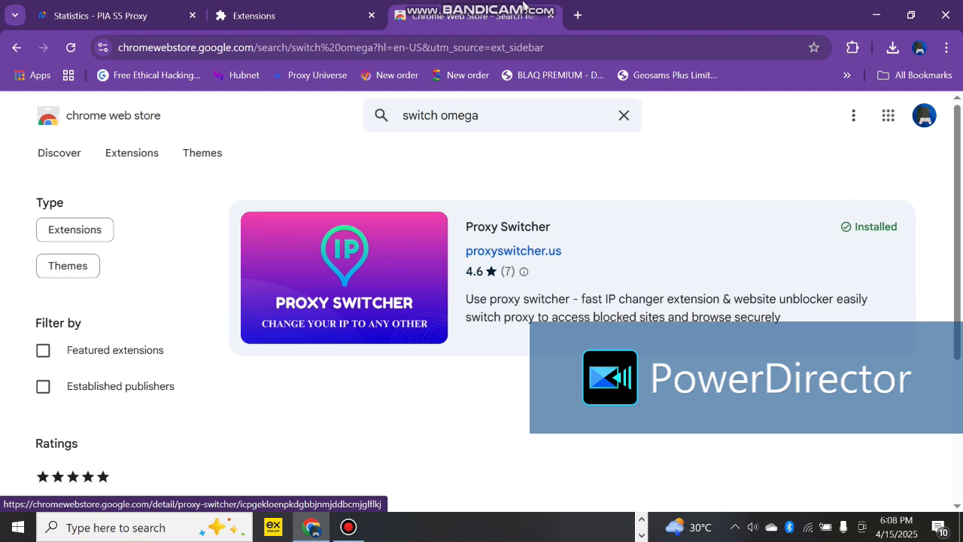
pyautogui.click(550, 15)
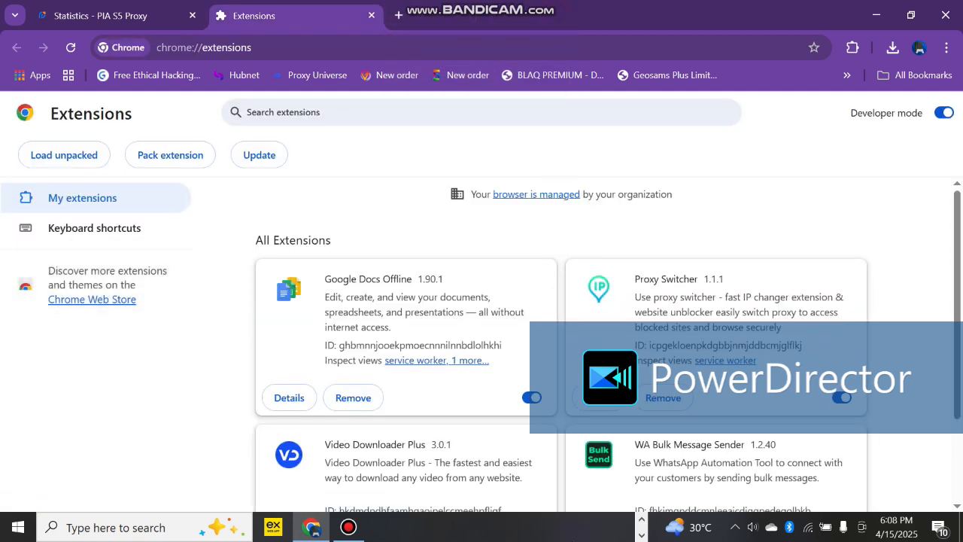
# - Switch to the PIA S5 Proxy client to check the local IP and port of the used forwarding entry, and return to Chrome
pyautogui.click(642, 520)
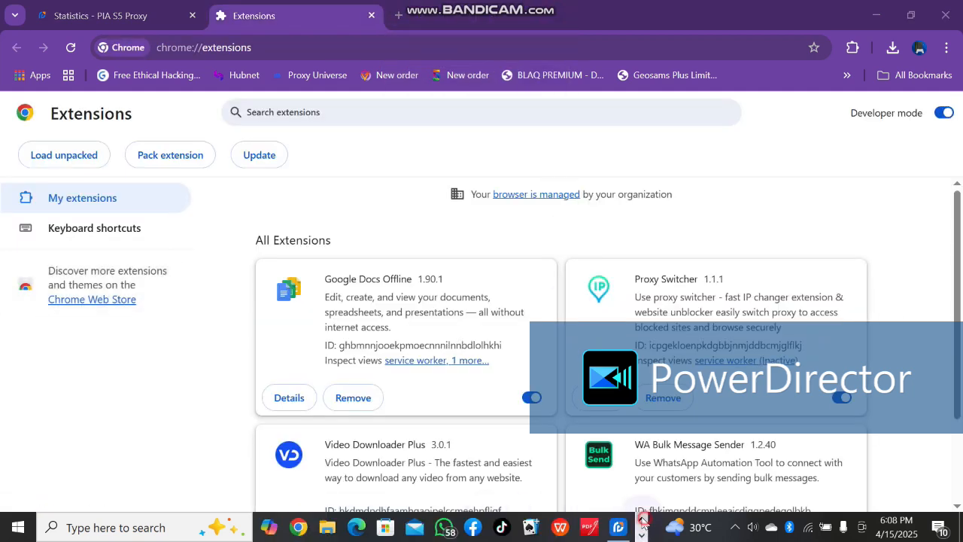
pyautogui.click(619, 527)
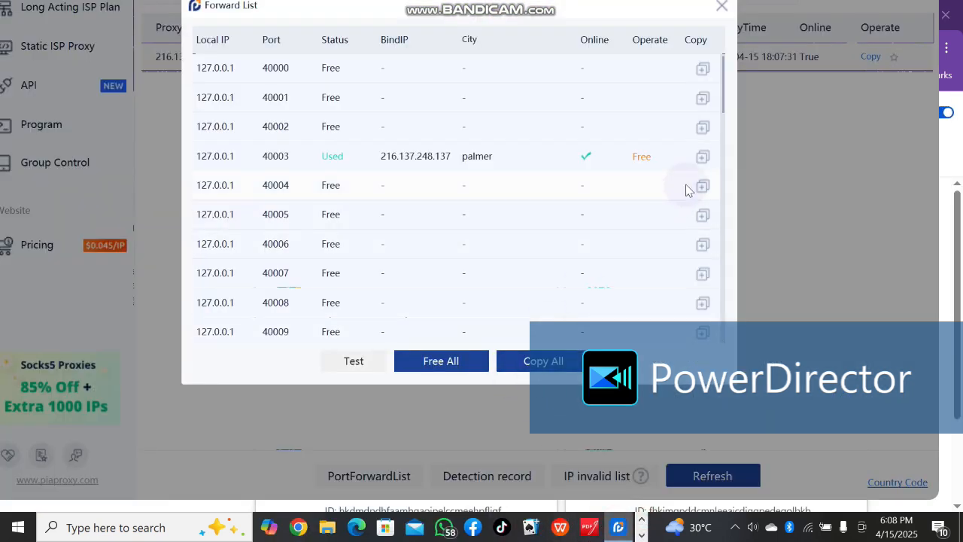
pyautogui.click(640, 535)
pyautogui.click(320, 529)
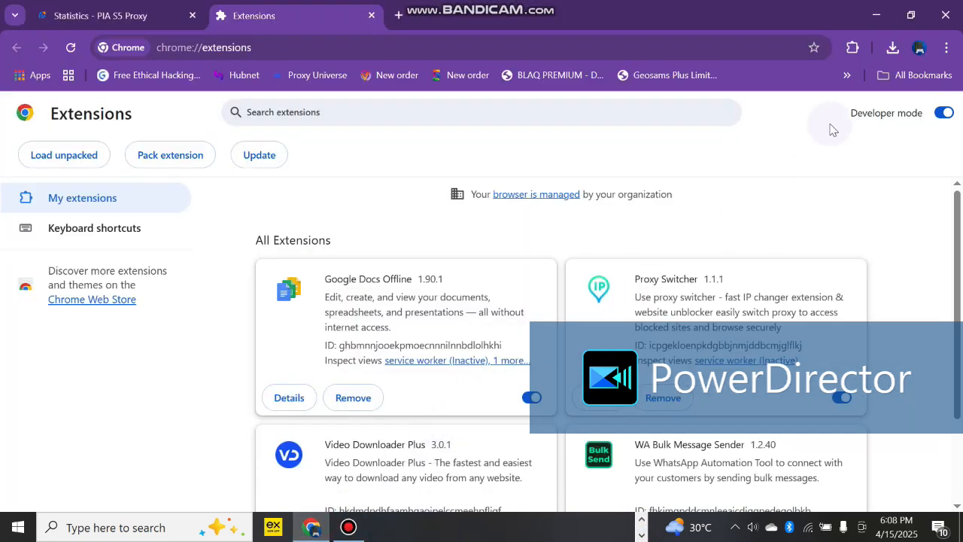
# - In the Proxy Switcher extension, set the IP address to 127.0.0.1 and the port to 40003 with type SOCKS5, and activate the connection
pyautogui.click(851, 48)
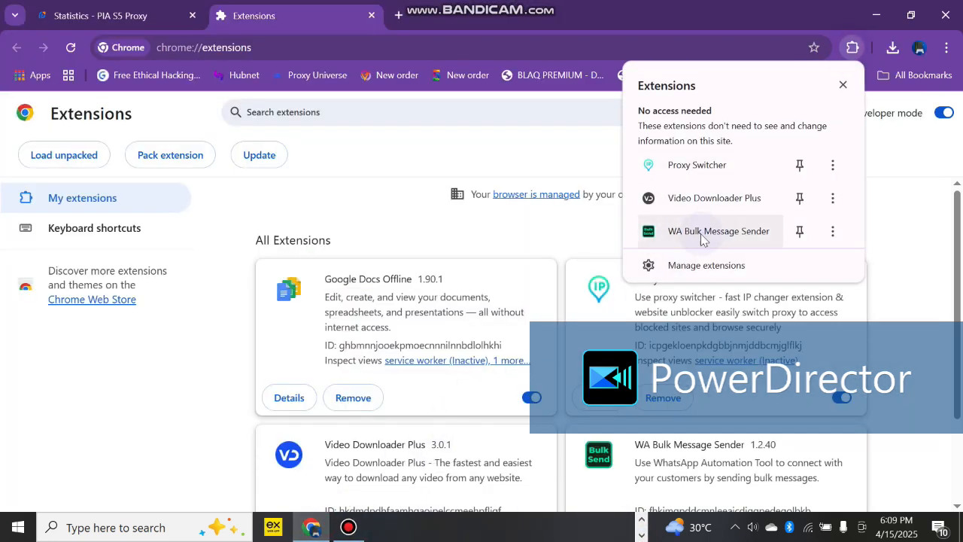
pyautogui.click(714, 164)
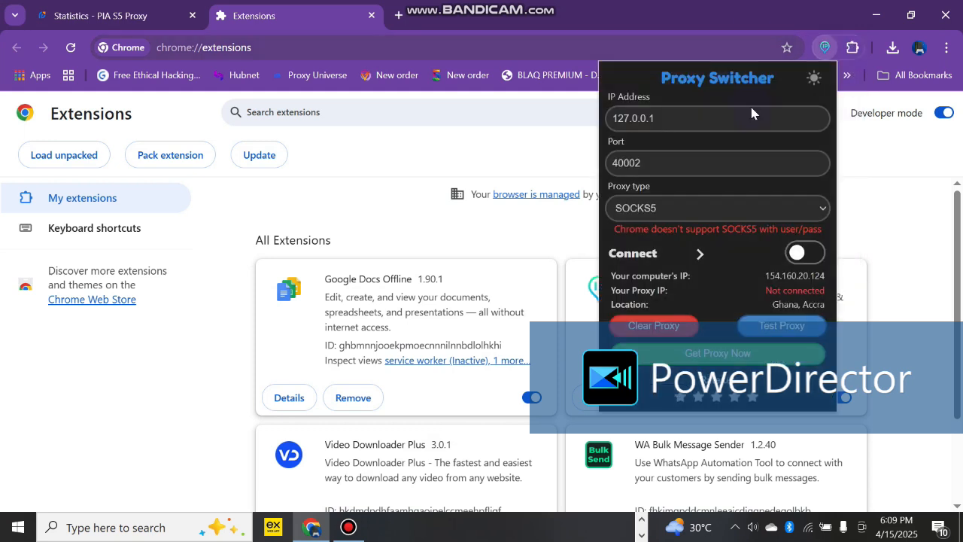
pyautogui.doubleClick(670, 120)
pyautogui.doubleClick(707, 170)
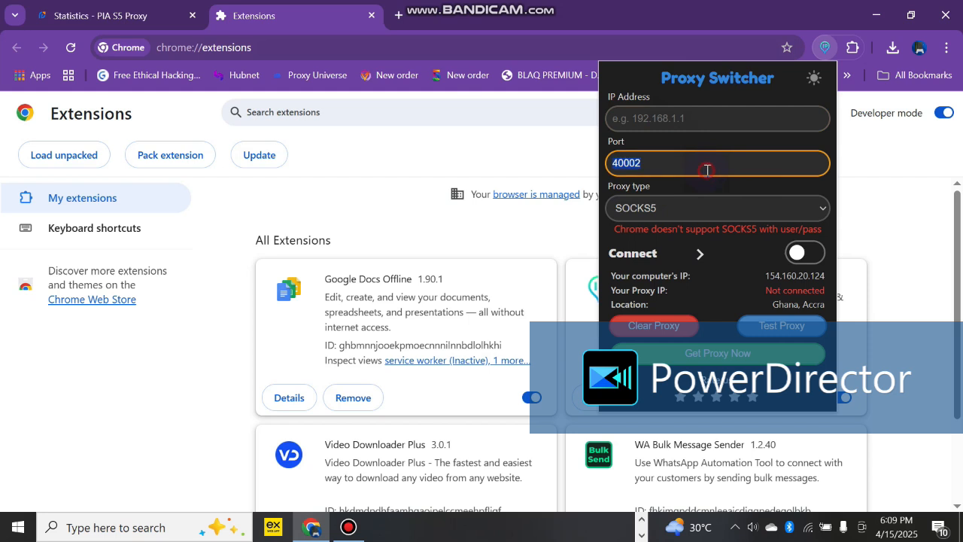
pyautogui.click(678, 209)
pyautogui.click(689, 120)
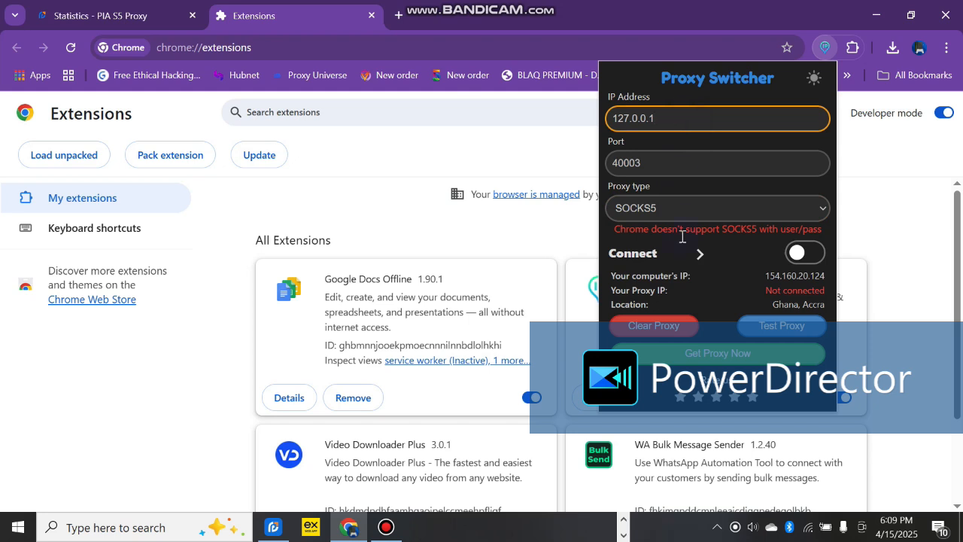
pyautogui.click(807, 254)
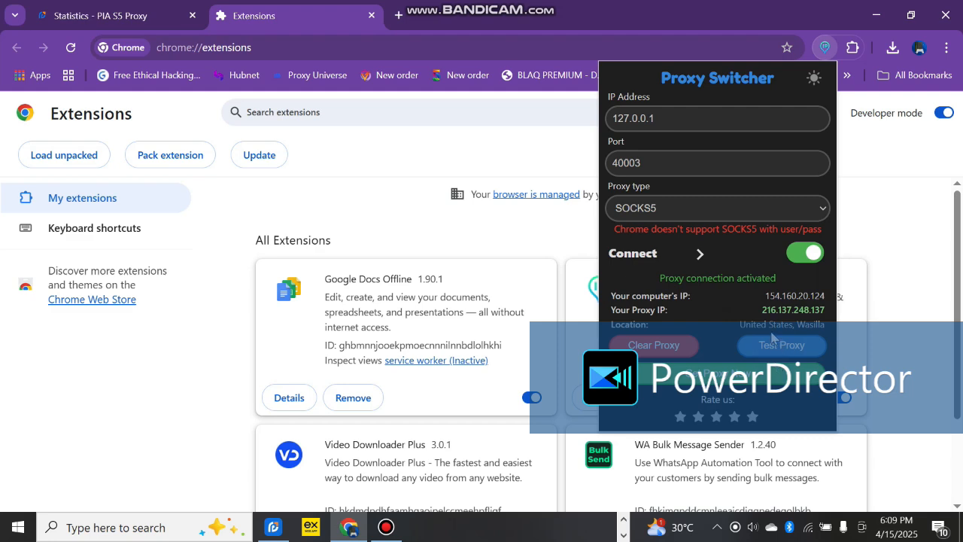
# - Open whoer.net in a new tab, dismiss the VPN offer and check the browser's IP address and location
pyautogui.click(397, 18)
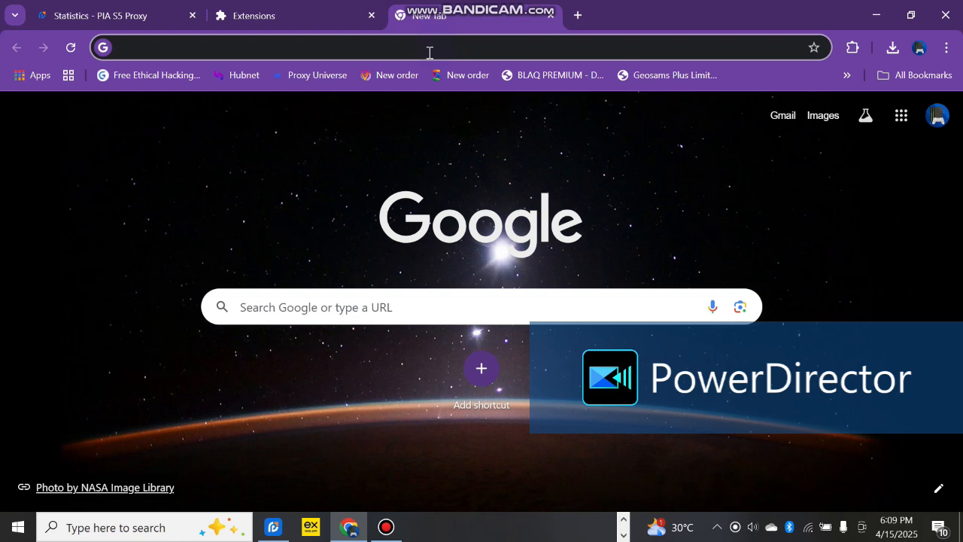
pyautogui.click(426, 46)
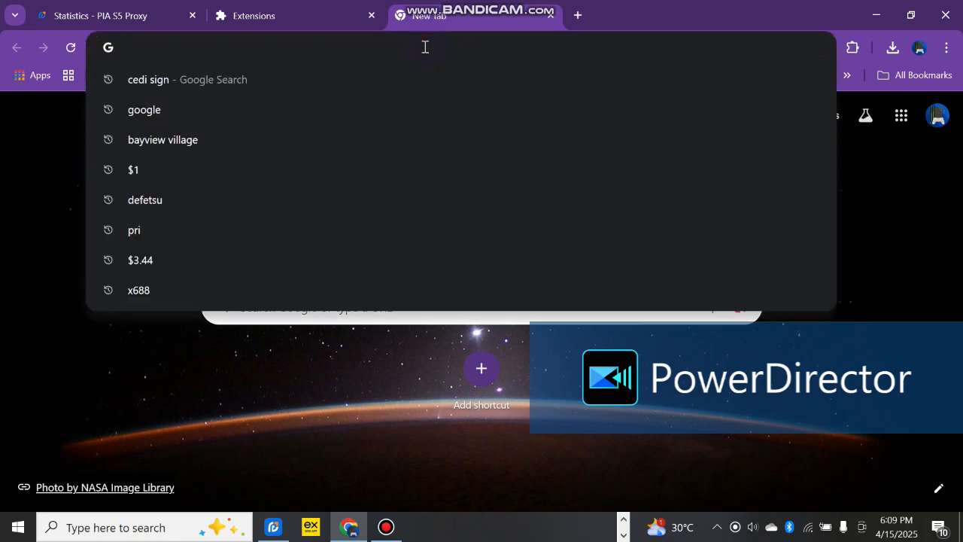
pyautogui.write('whoer.net')
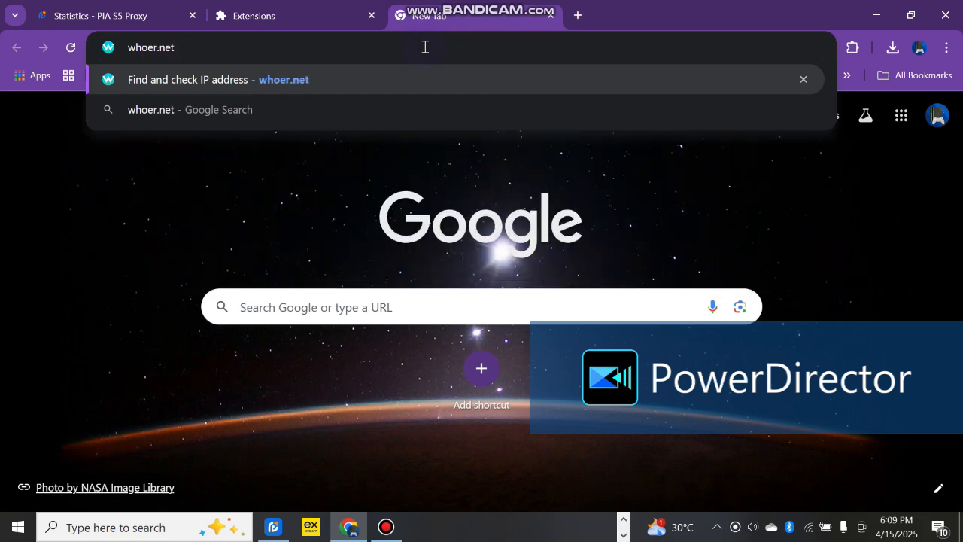
pyautogui.click(480, 110)
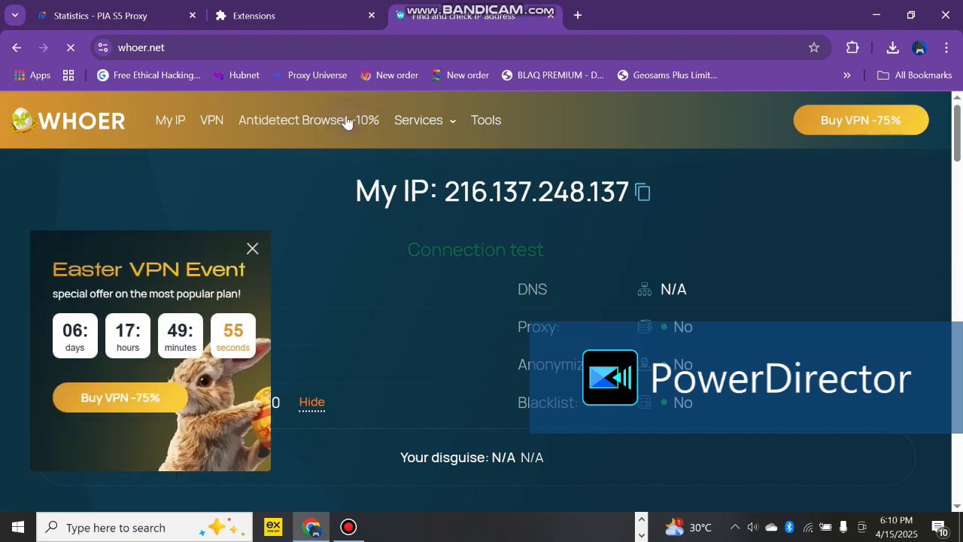
pyautogui.click(252, 248)
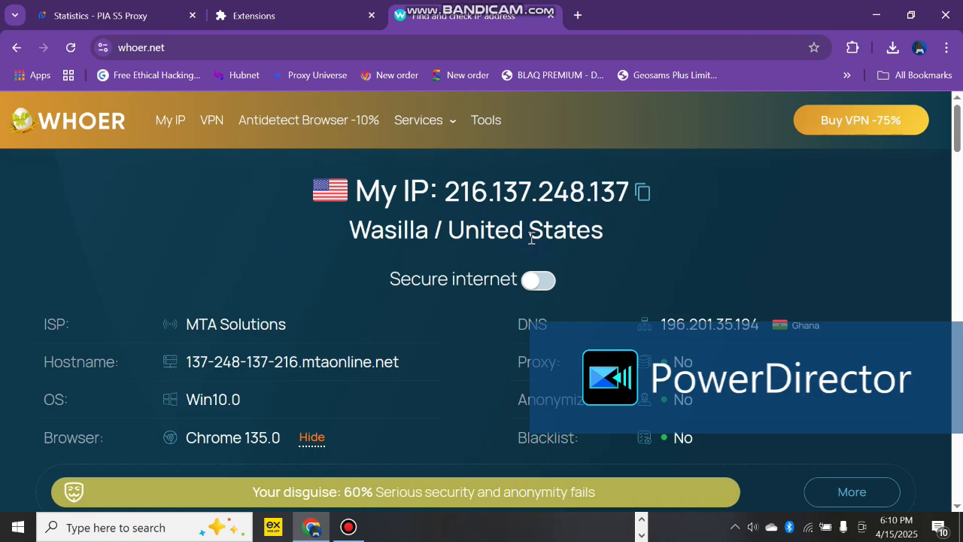
pyautogui.moveTo(958, 126)
pyautogui.mouseDown()
pyautogui.moveTo(960, 198)
pyautogui.moveTo(958, 128)
pyautogui.mouseUp()
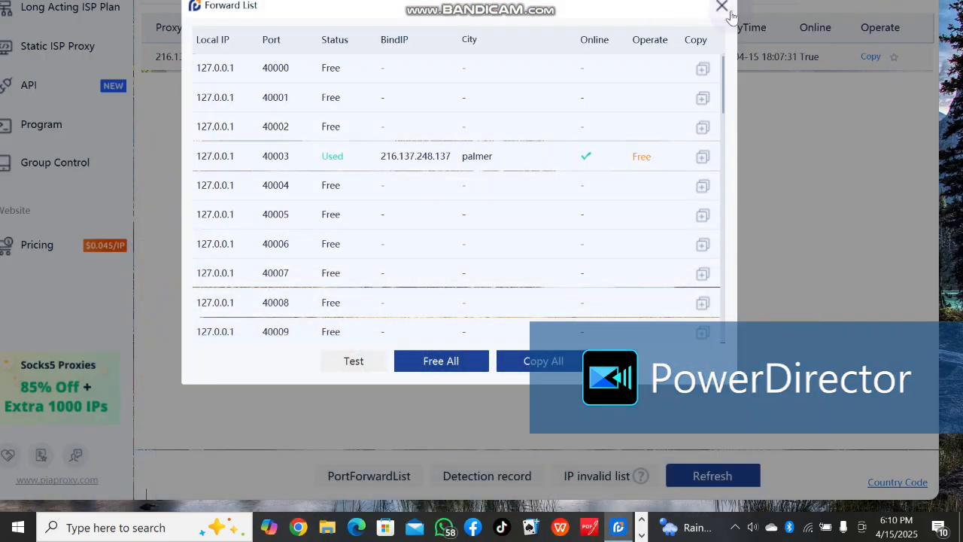
# - Close the port forwarding list in the PIA S5 Proxy client and clear the client and Chrome windows off the desktop
pyautogui.click(720, 7)
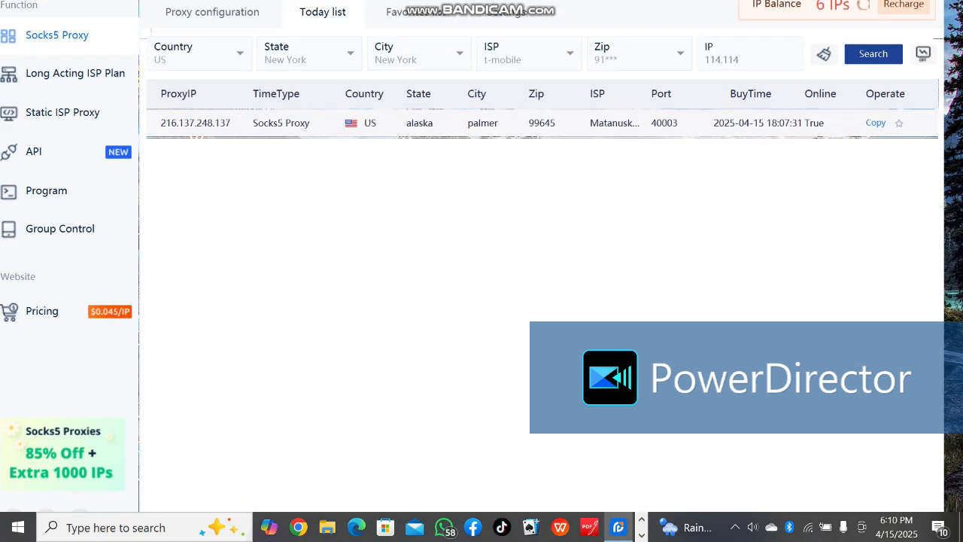
pyautogui.click(233, 54)
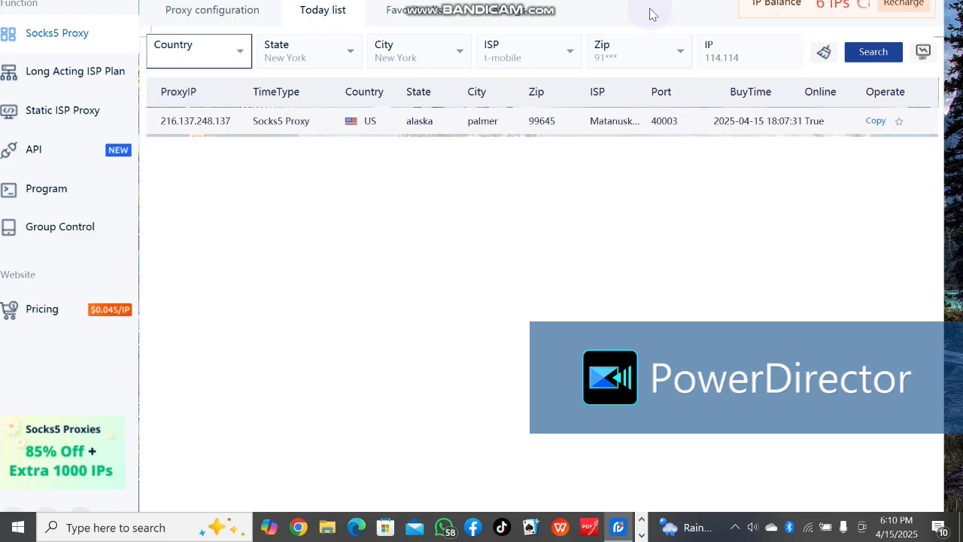
pyautogui.moveTo(650, 1); pyautogui.dragTo(659, 49)
pyautogui.click(906, 8)
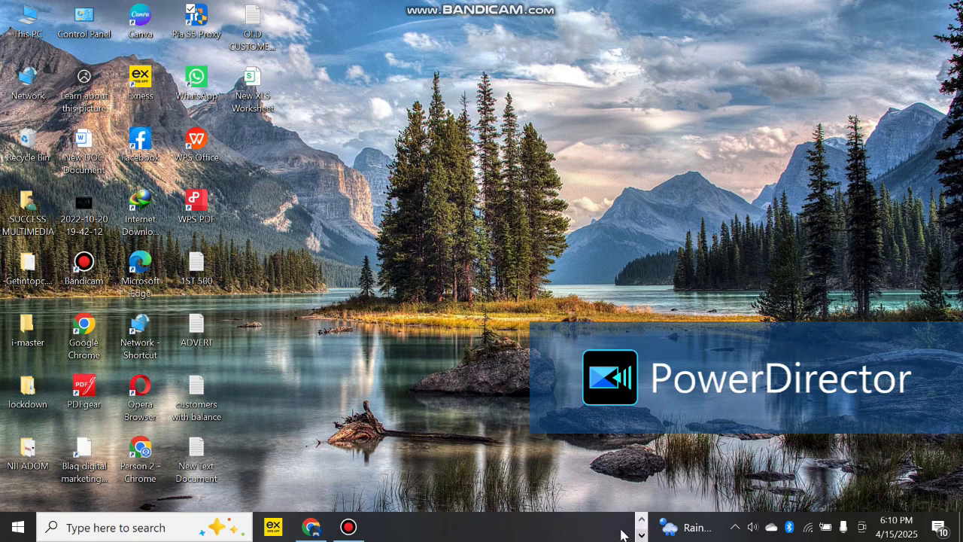
pyautogui.click(310, 527)
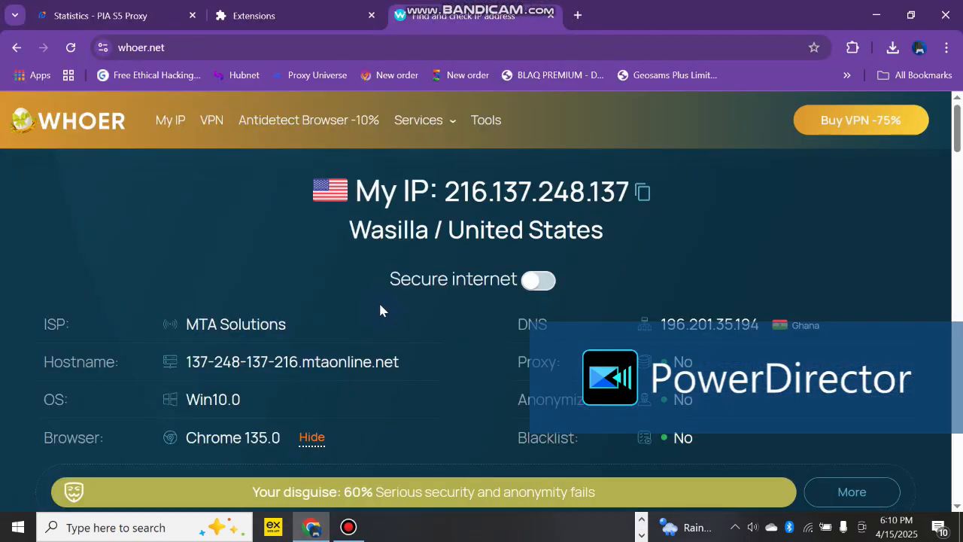
pyautogui.click(874, 15)
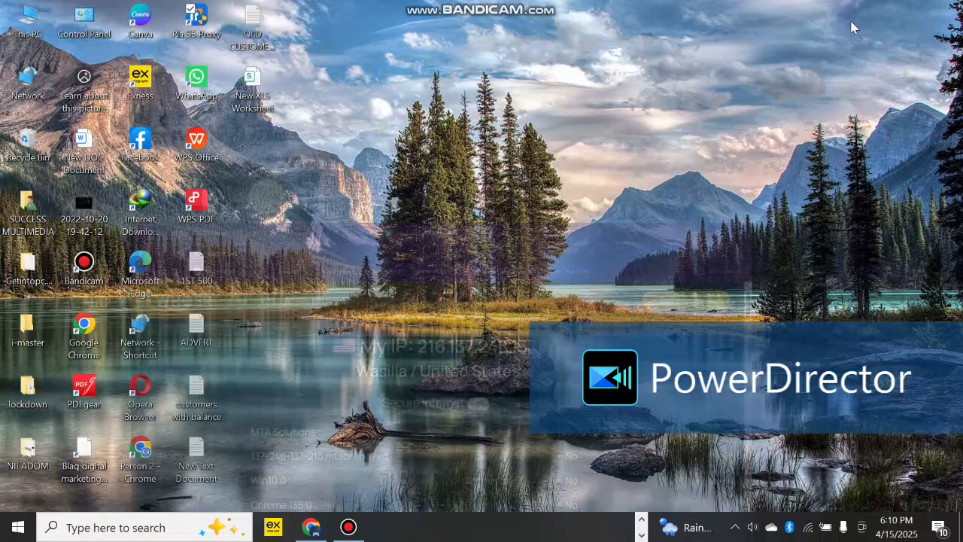